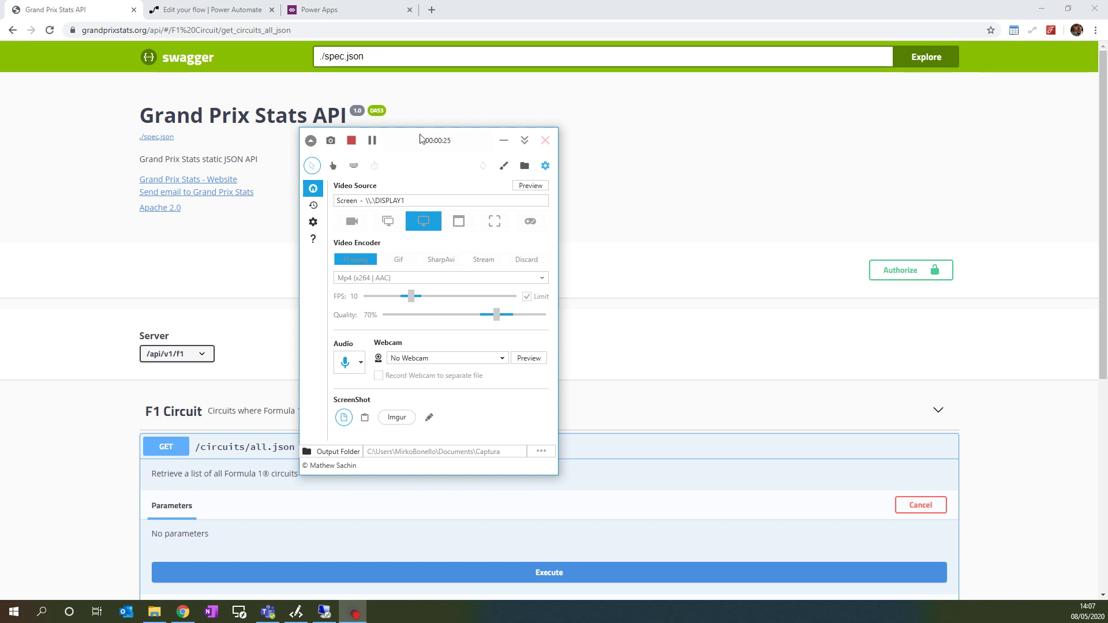
drag(422, 141, 466, 139)
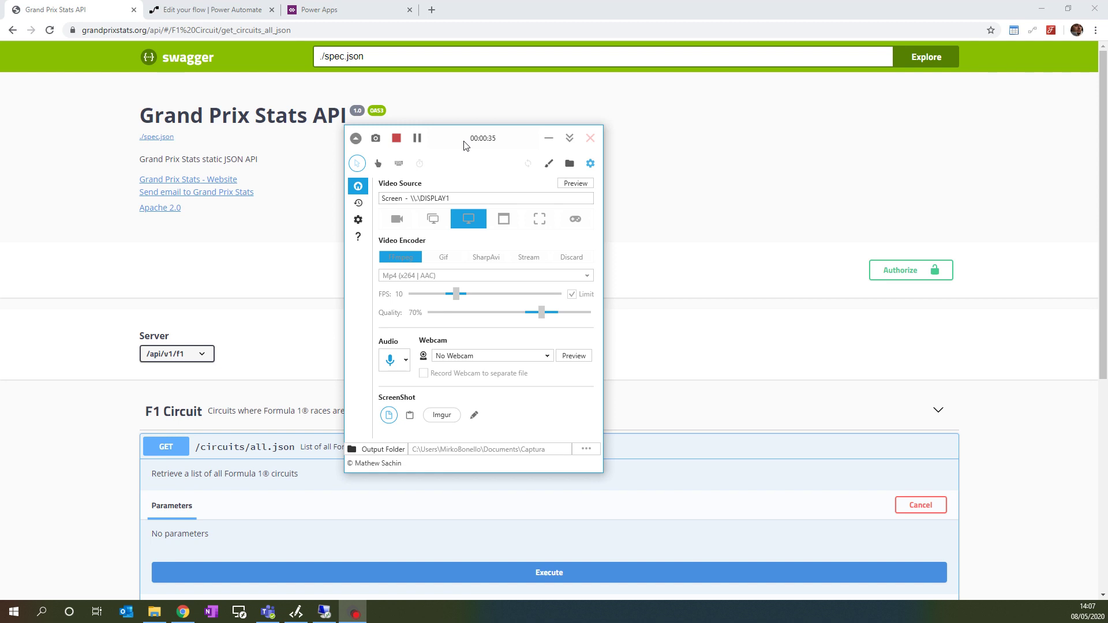
drag(467, 146, 489, 142)
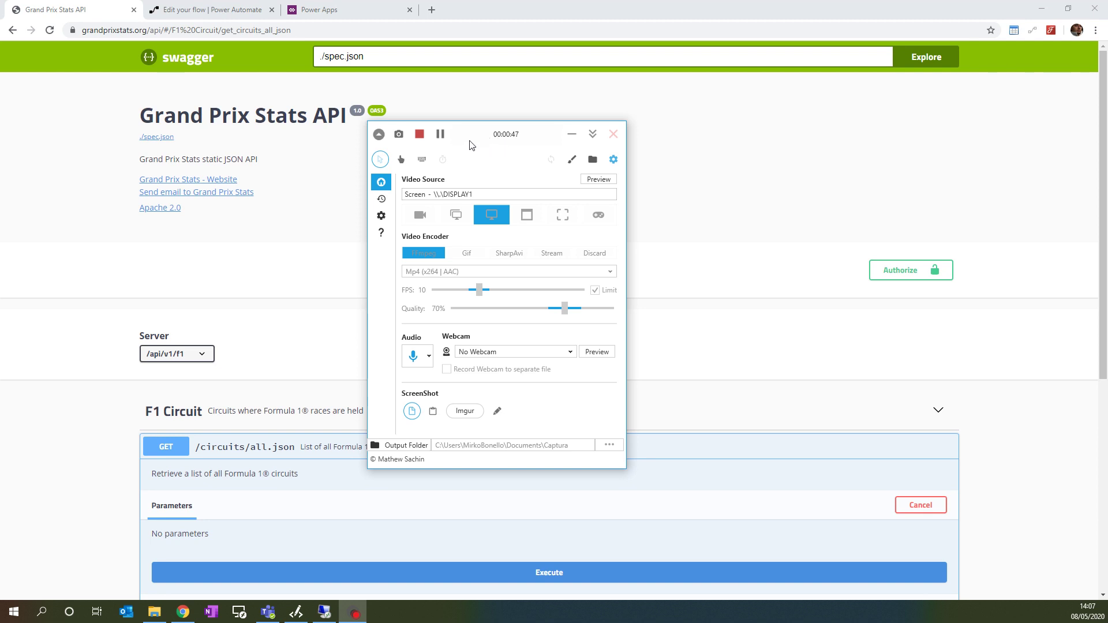
drag(478, 149, 586, 139)
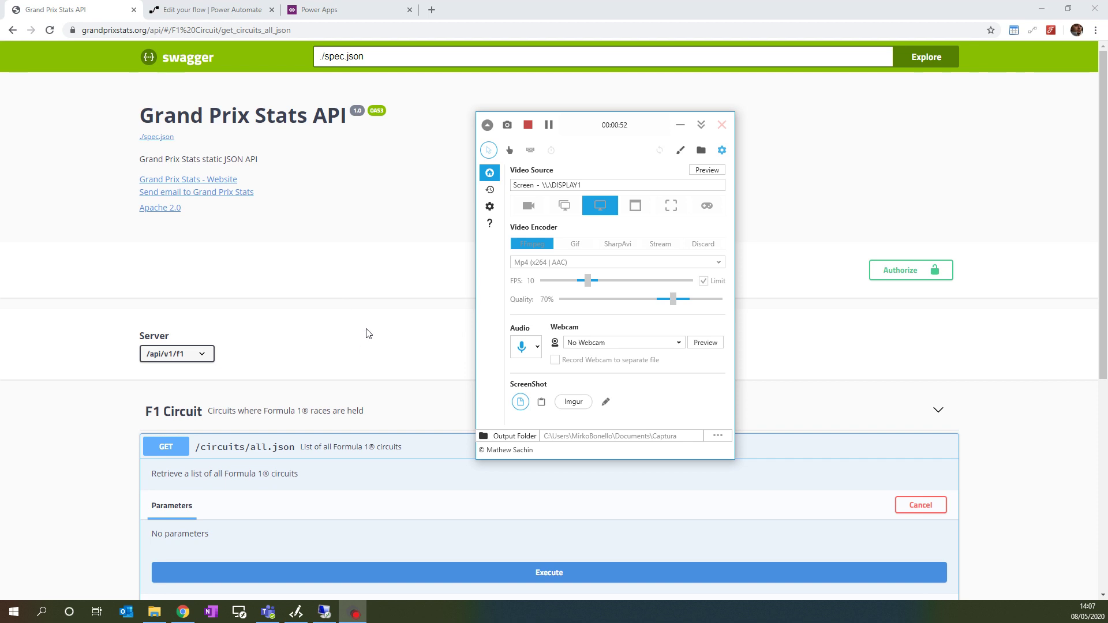
drag(596, 129, 835, 137)
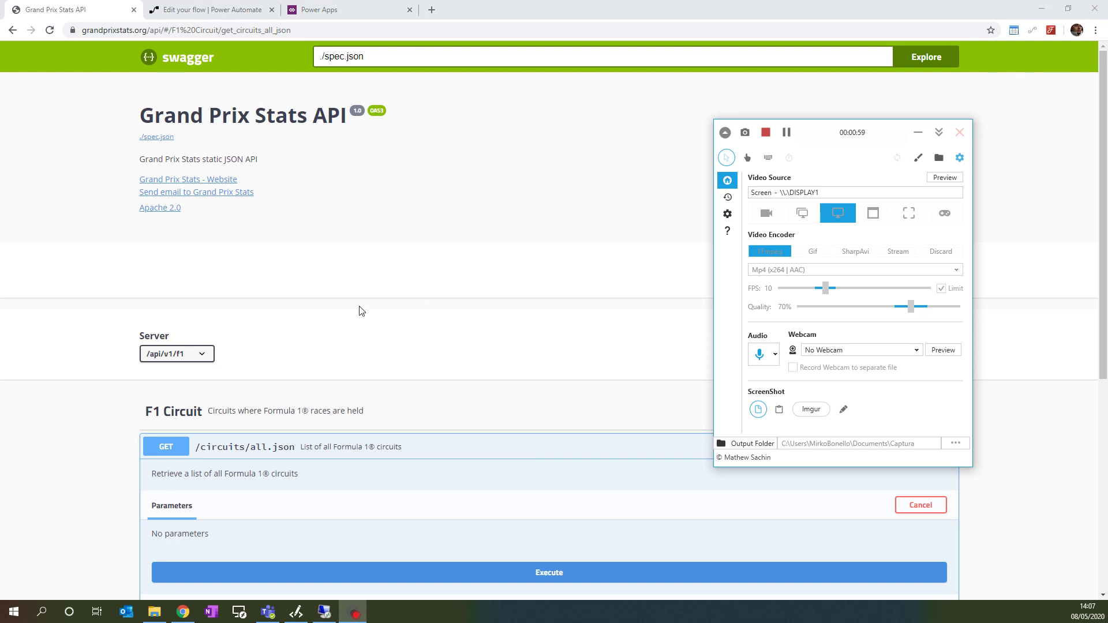
- Execute the GET /circuits/all.json request and examine the circuit records in its JSON response body
scroll(598, 237, down, 3)
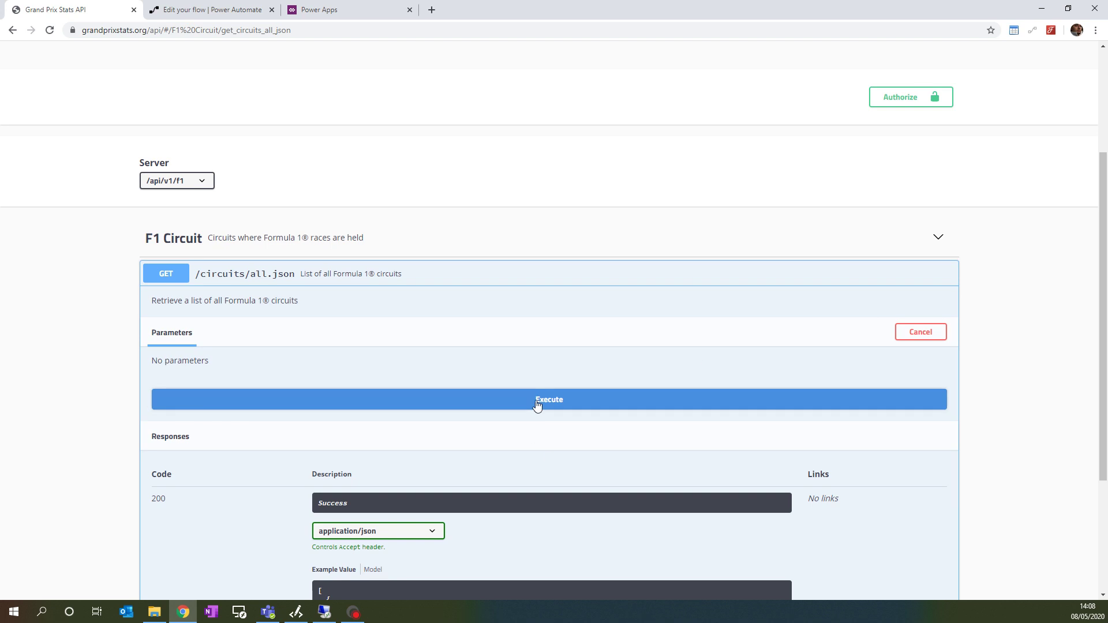
click(556, 401)
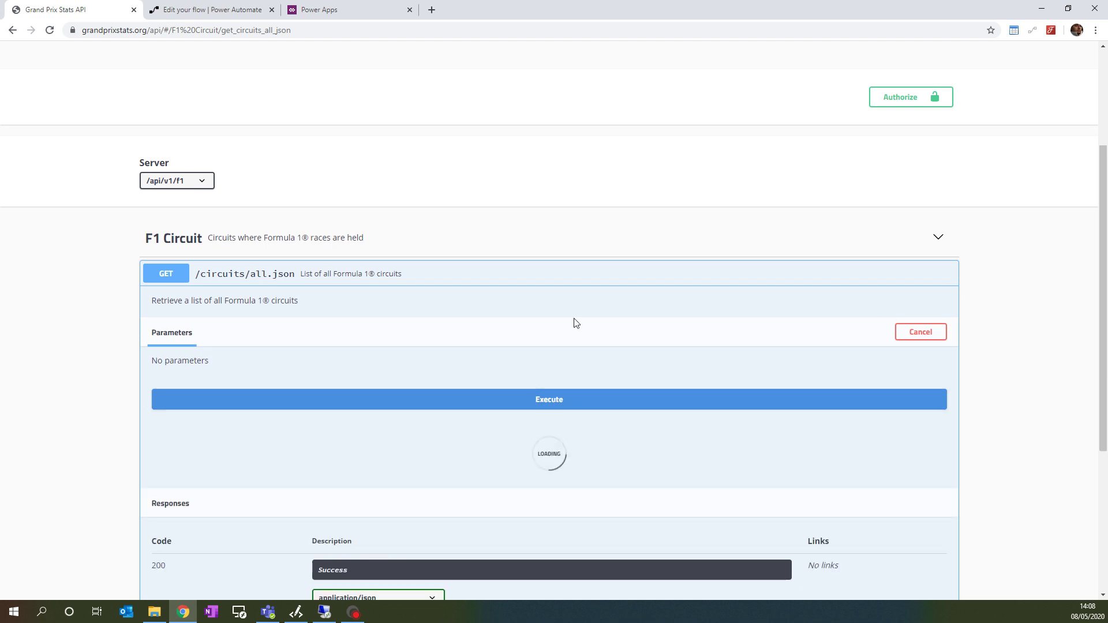
scroll(582, 407, down, 5)
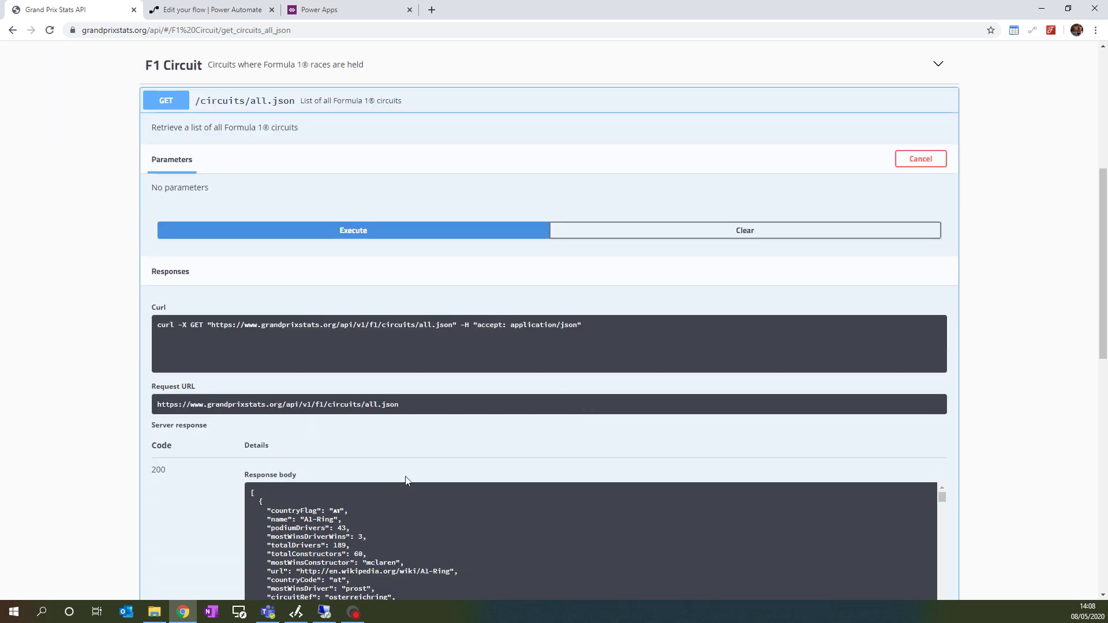
scroll(443, 344, down, 1)
scroll(346, 369, down, 3)
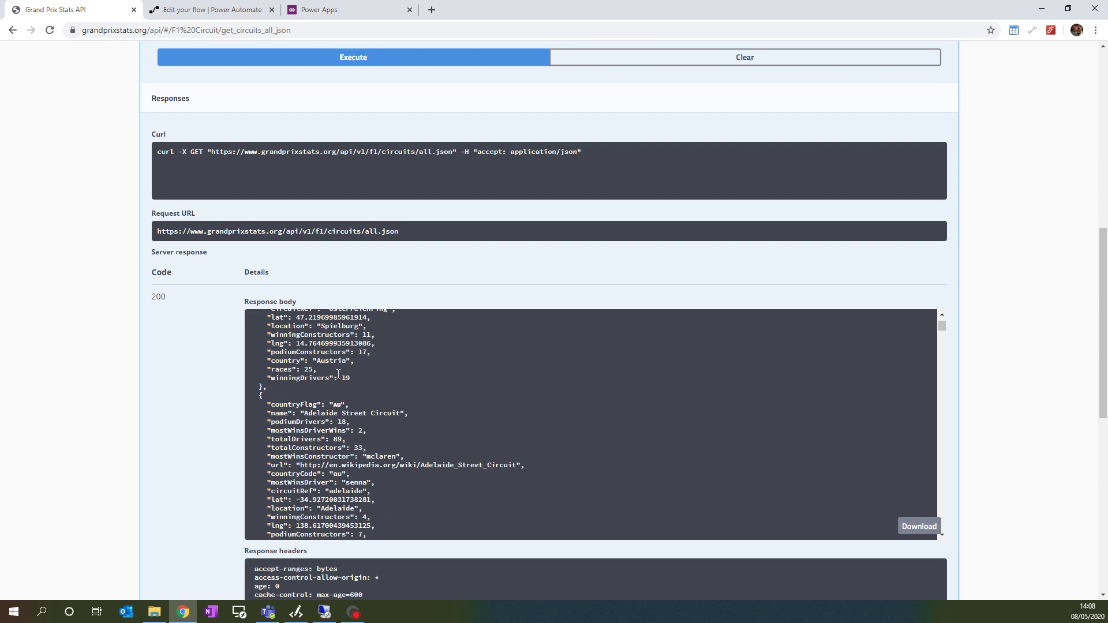
scroll(375, 415, up, 3)
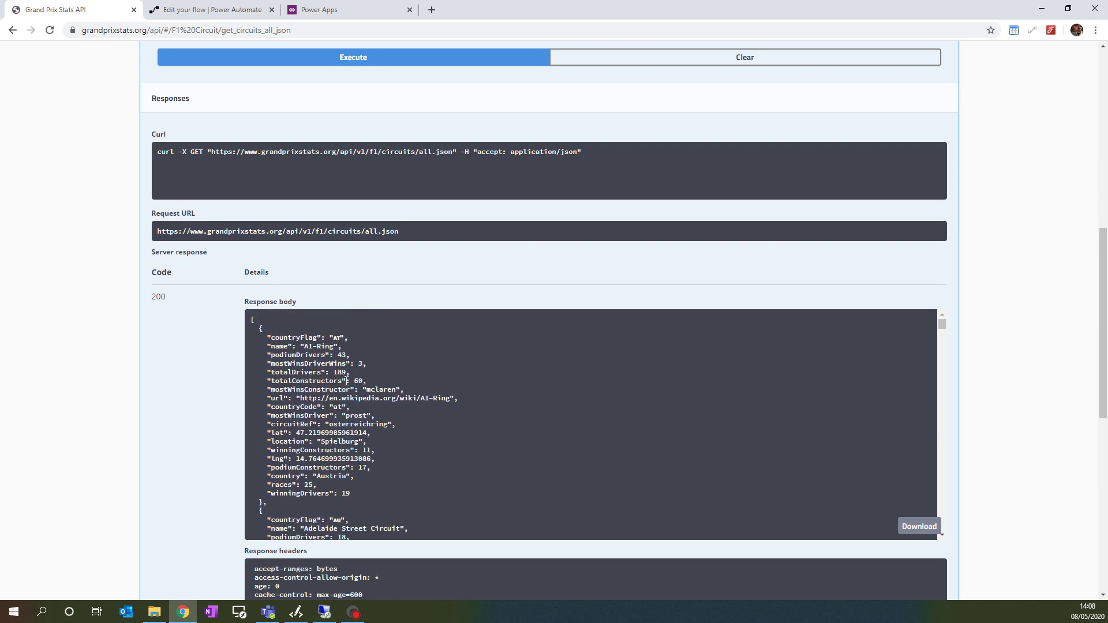
scroll(352, 387, up, 2)
scroll(363, 395, down, 3)
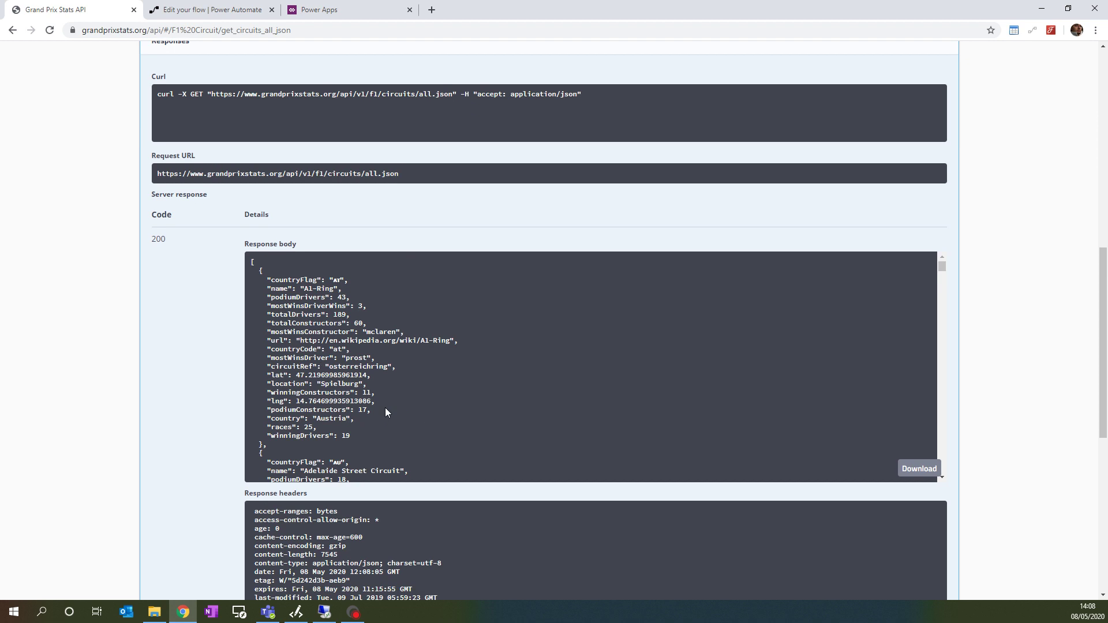
scroll(385, 407, up, 1)
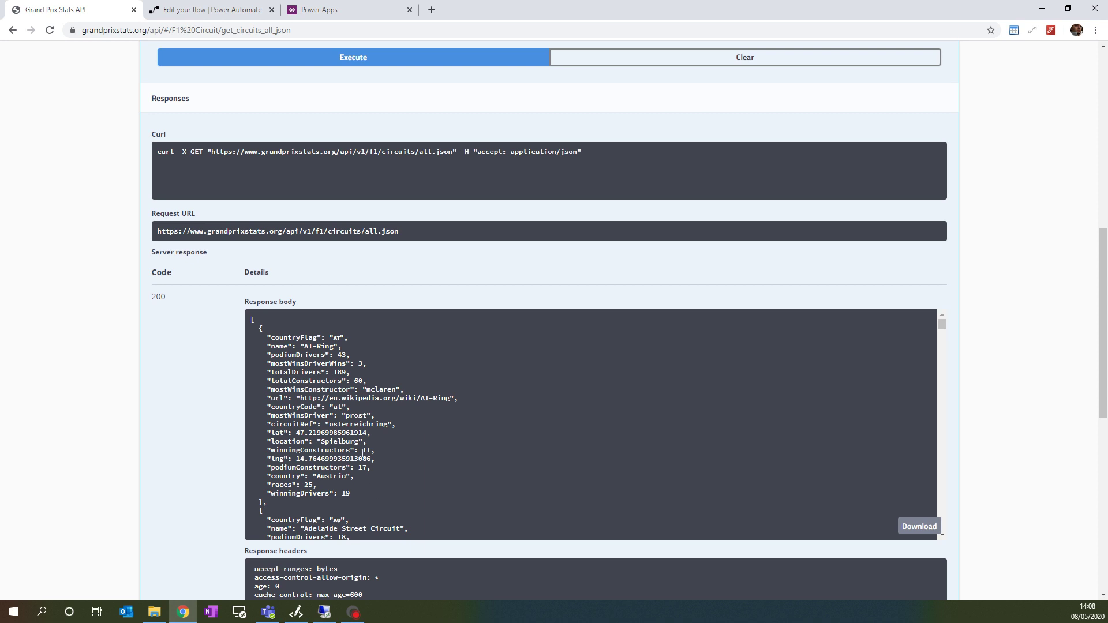
scroll(363, 452, down, 2)
scroll(365, 463, up, 2)
- Switch to Power Automate and create an unnamed instant flow from blank with the "Manually trigger a flow" trigger
click(230, 8)
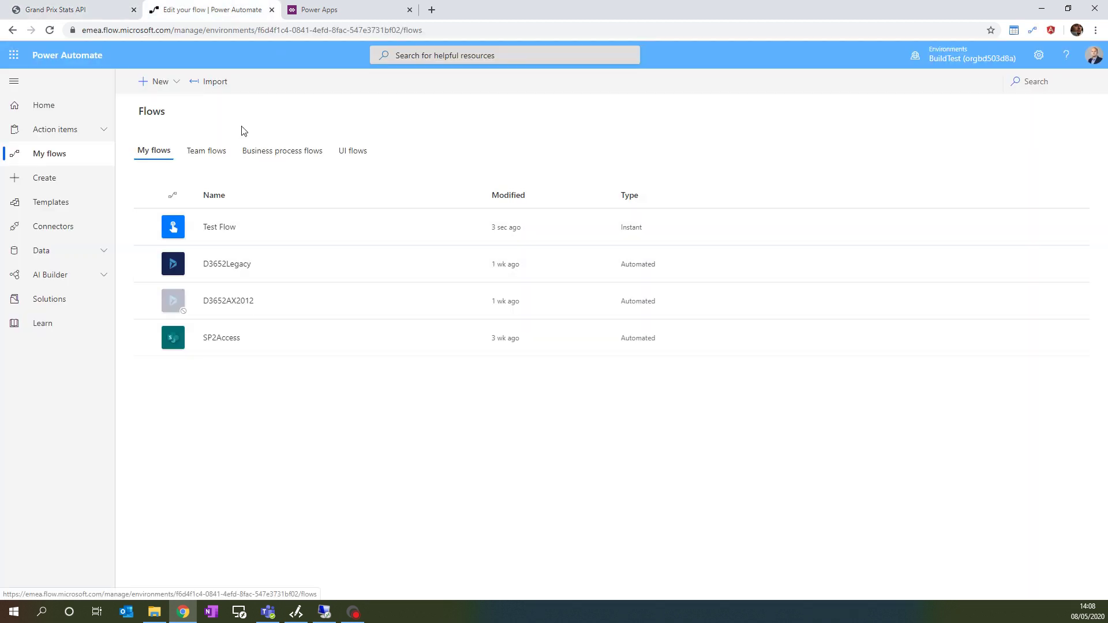
click(155, 81)
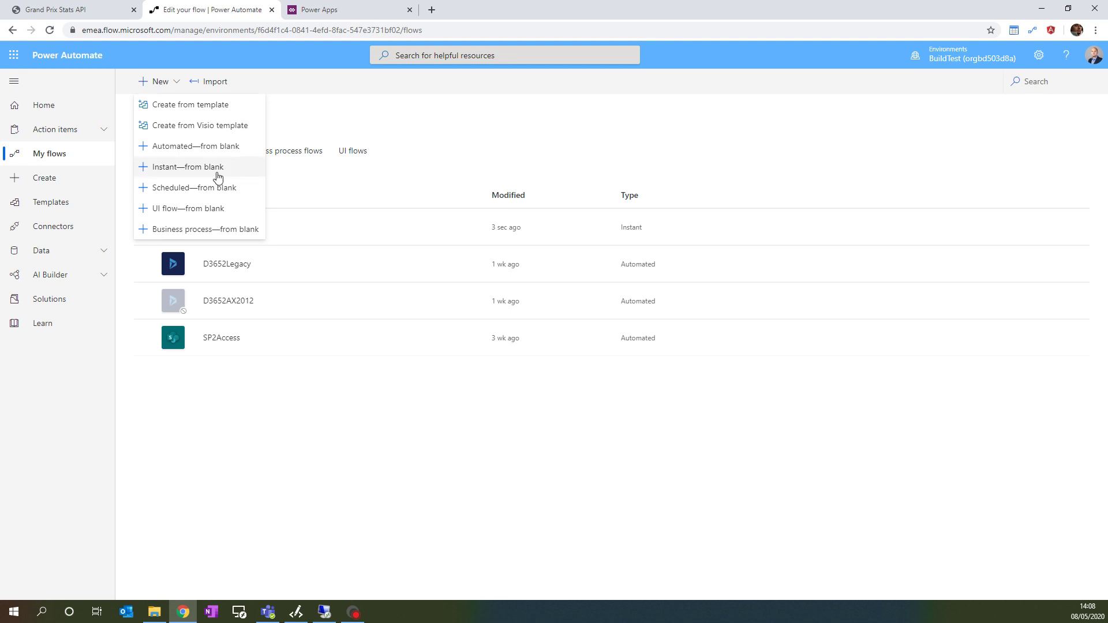
click(215, 170)
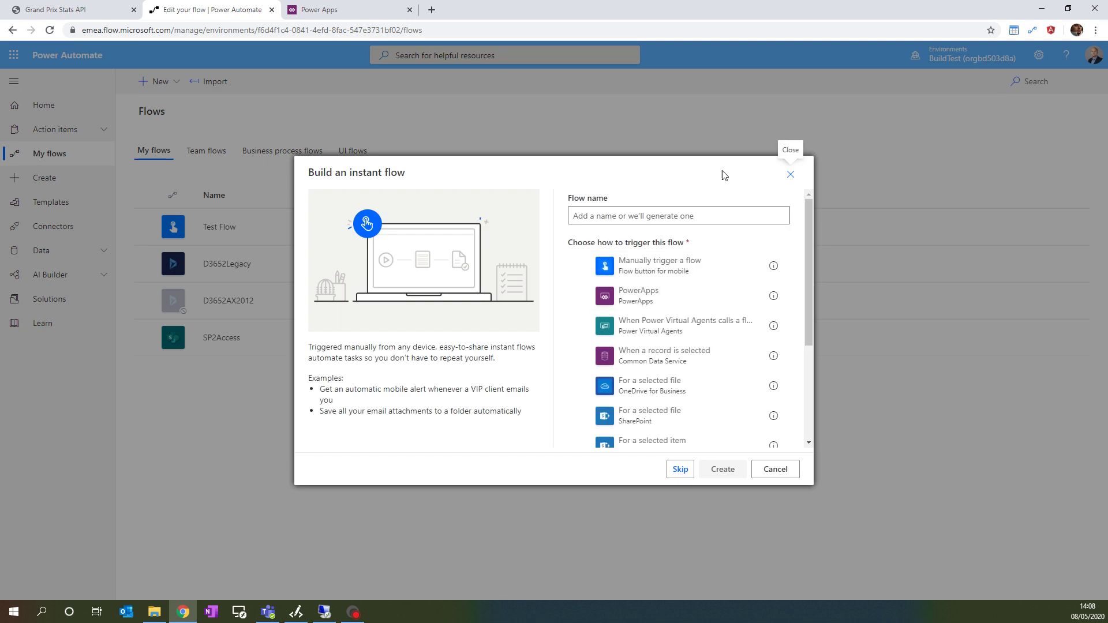
click(679, 276)
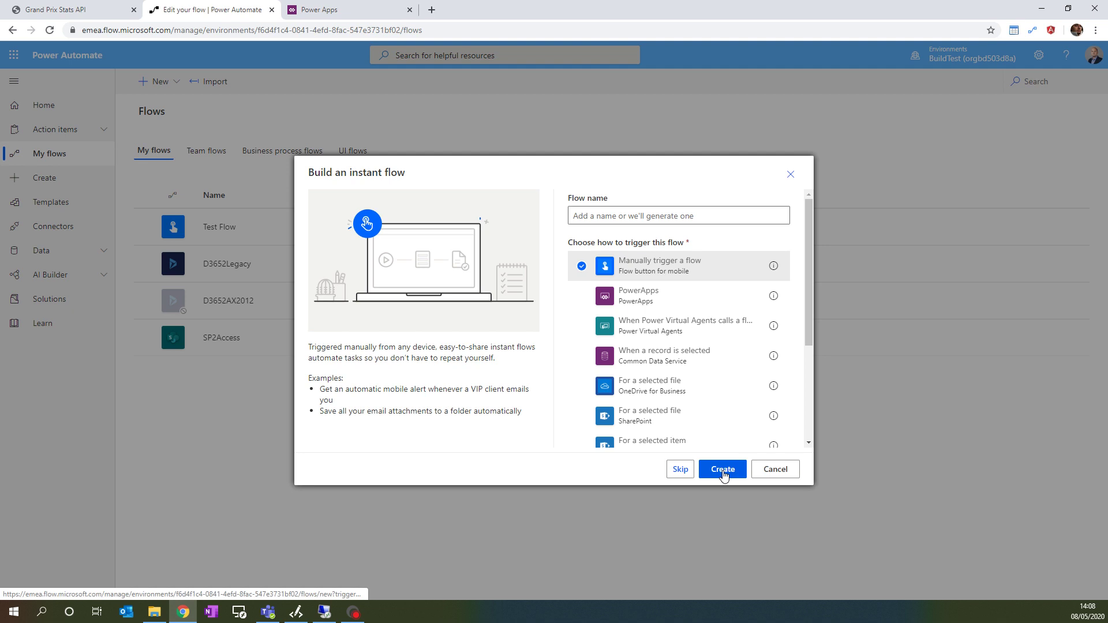
click(725, 472)
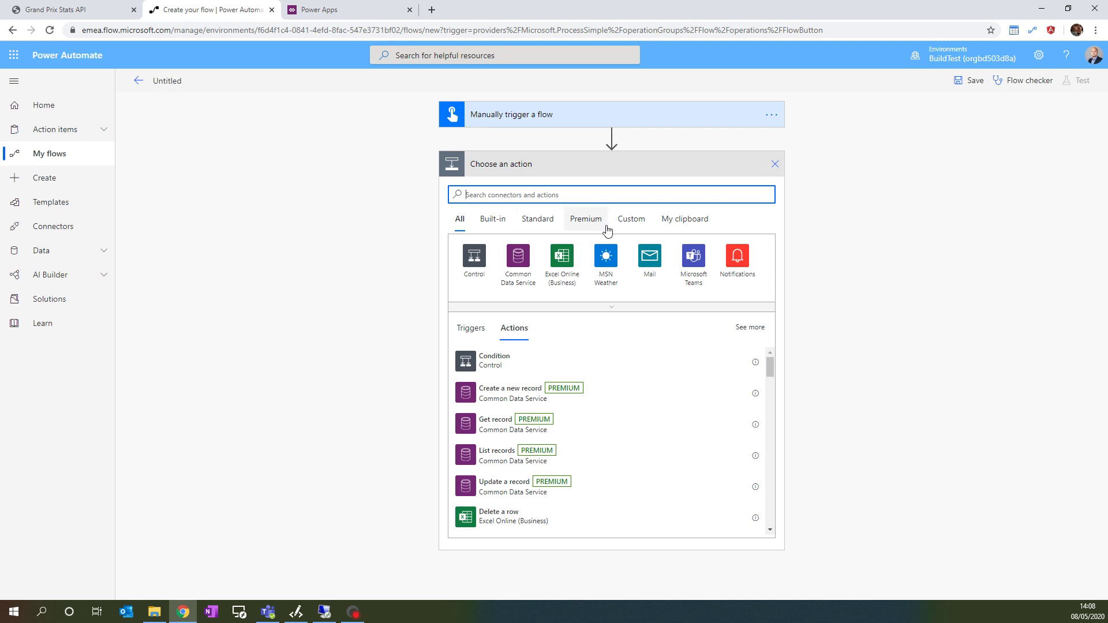
- Find the Data Operation action Parse JSON and add it below the manual trigger
text(par)
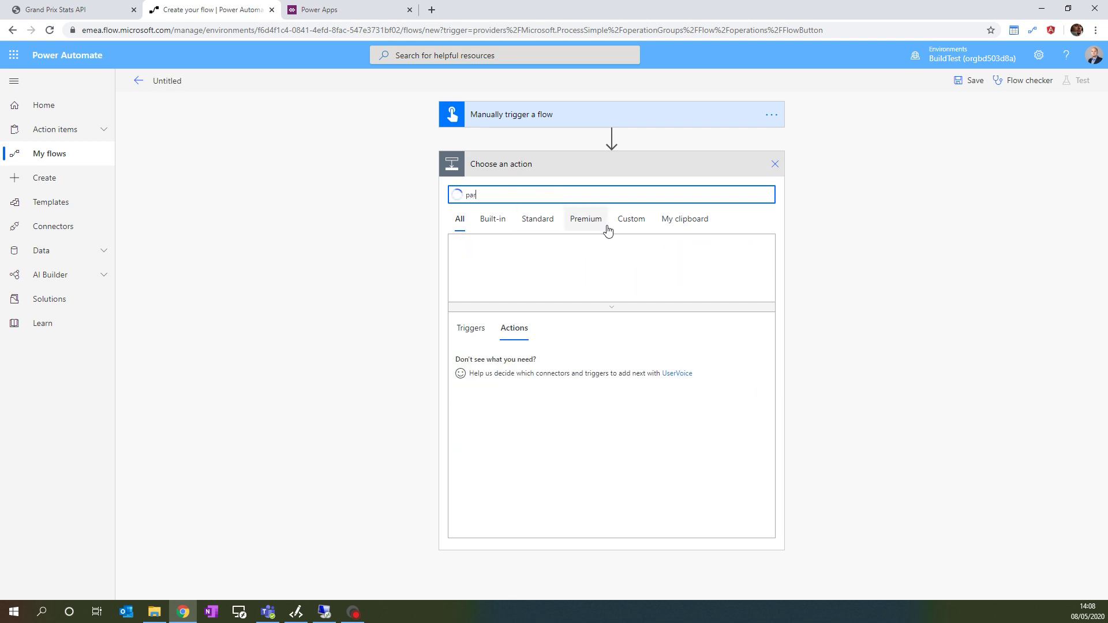
text(se js)
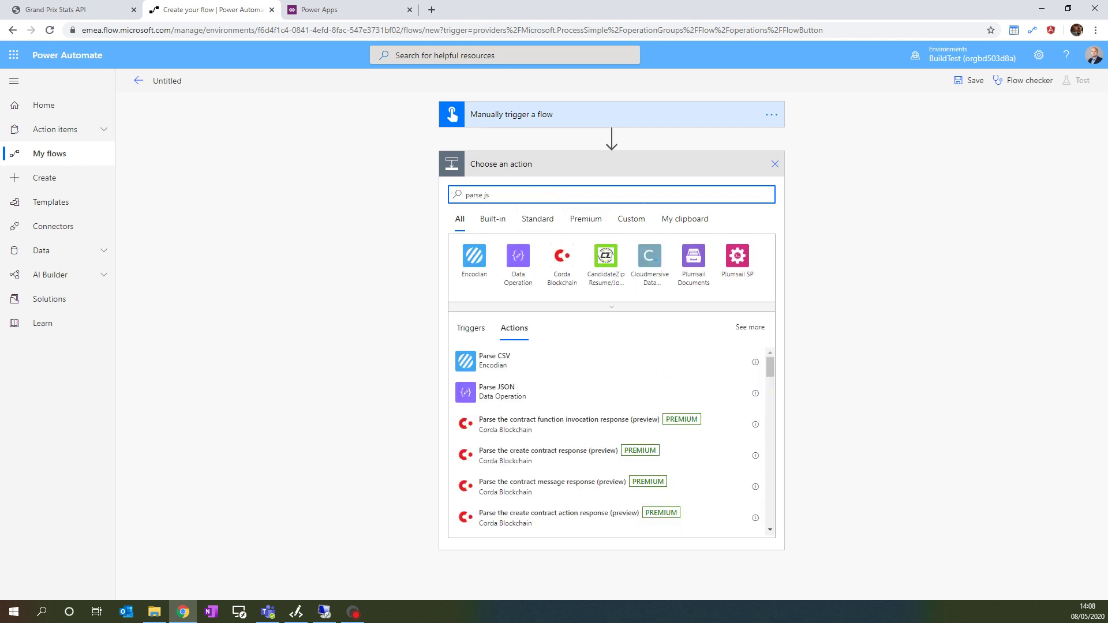
click(508, 394)
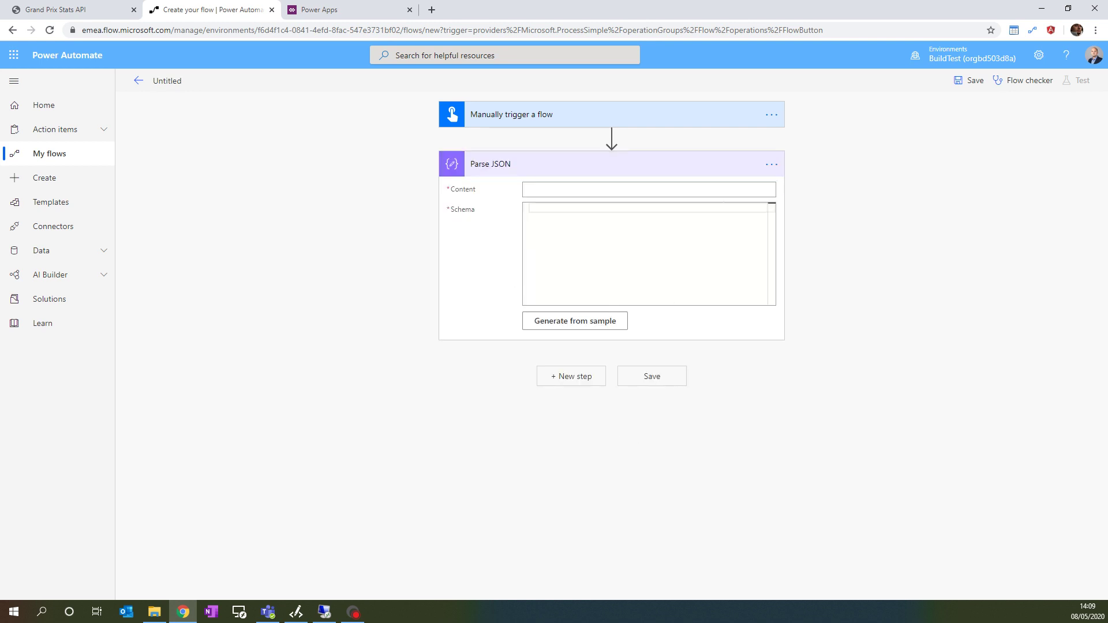
click(528, 209)
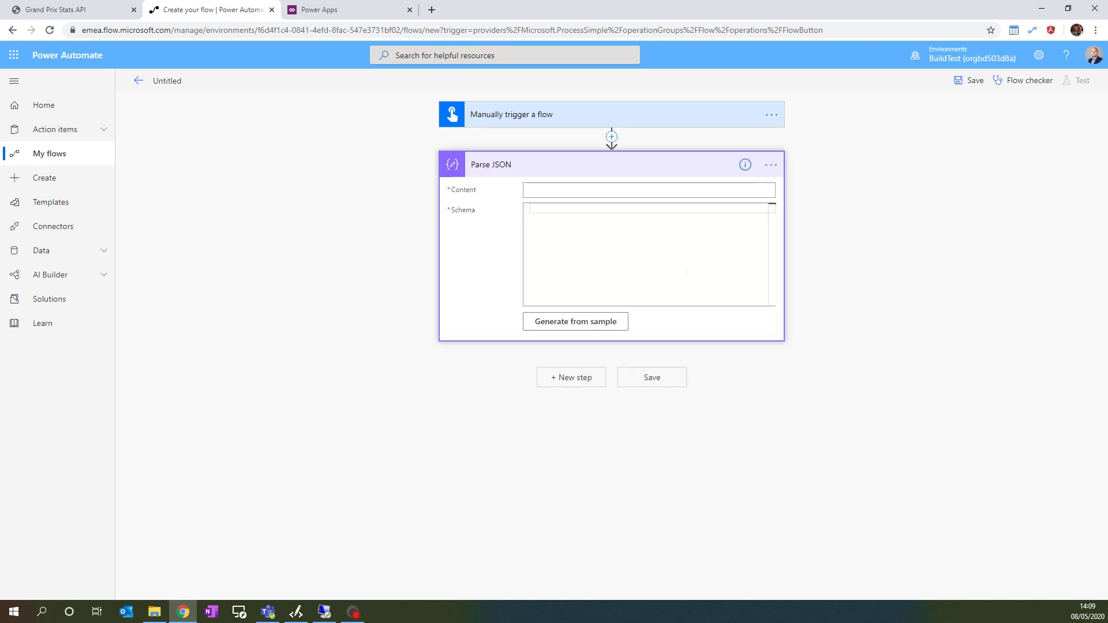
click(553, 190)
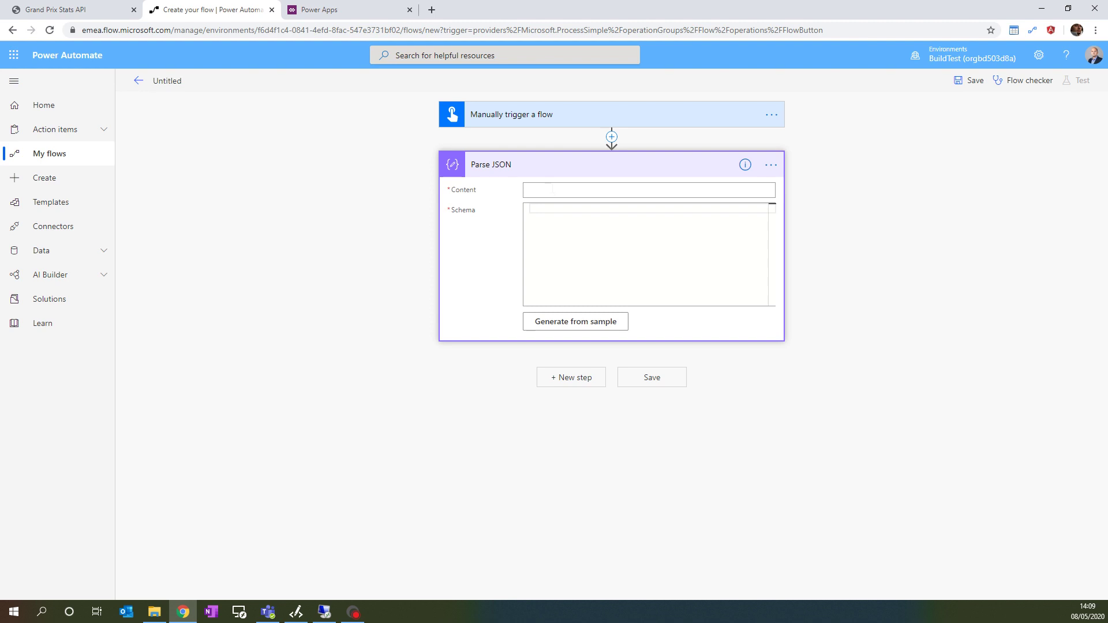
click(583, 272)
click(538, 189)
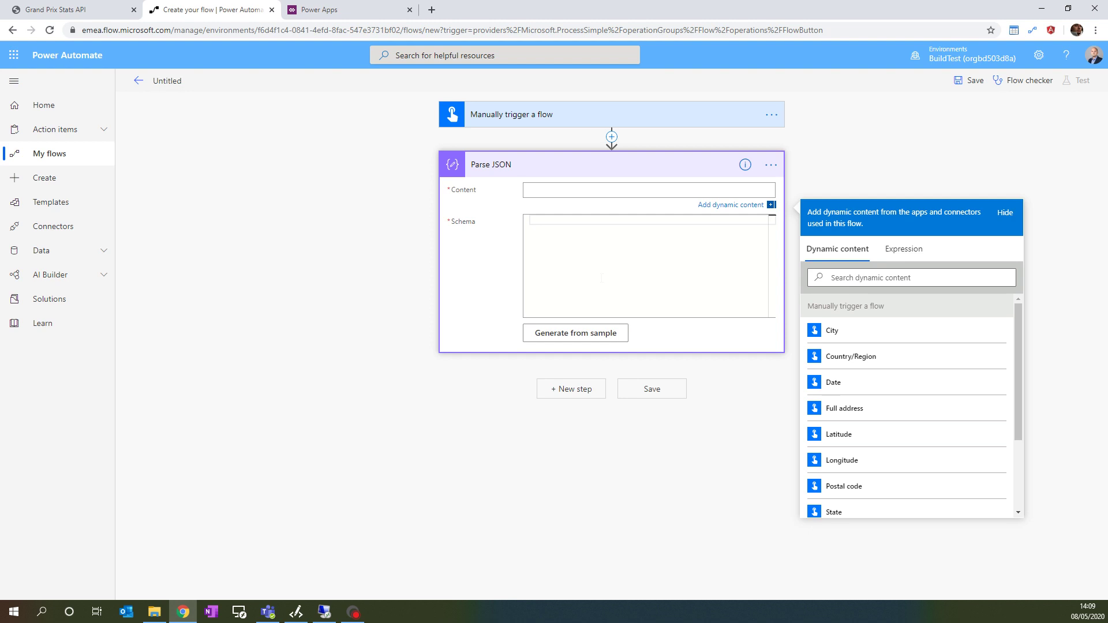
click(81, 10)
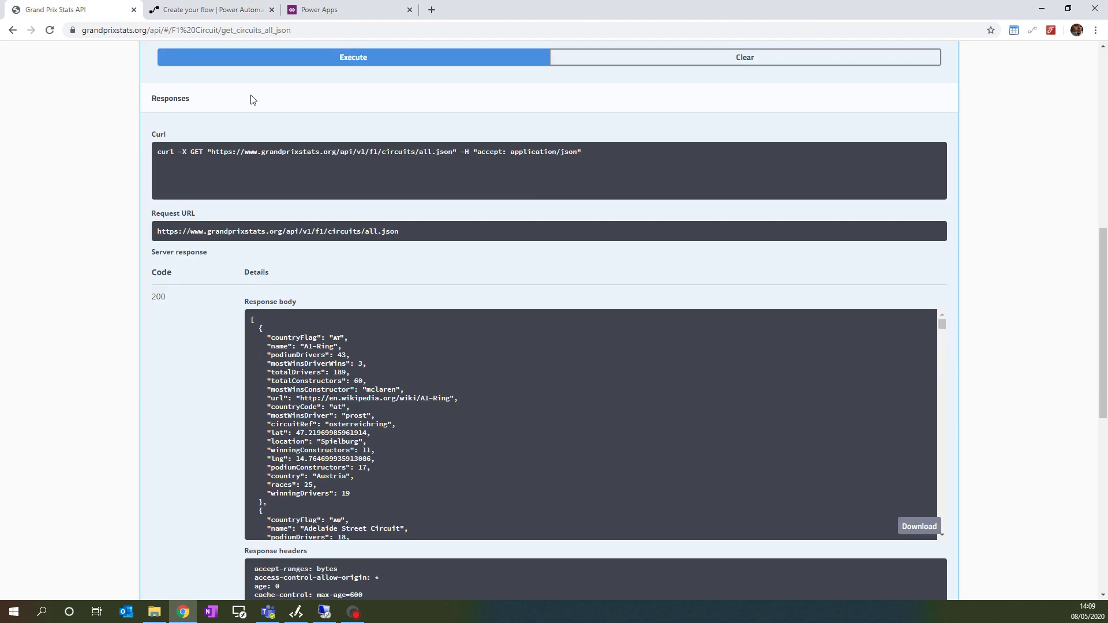
click(230, 9)
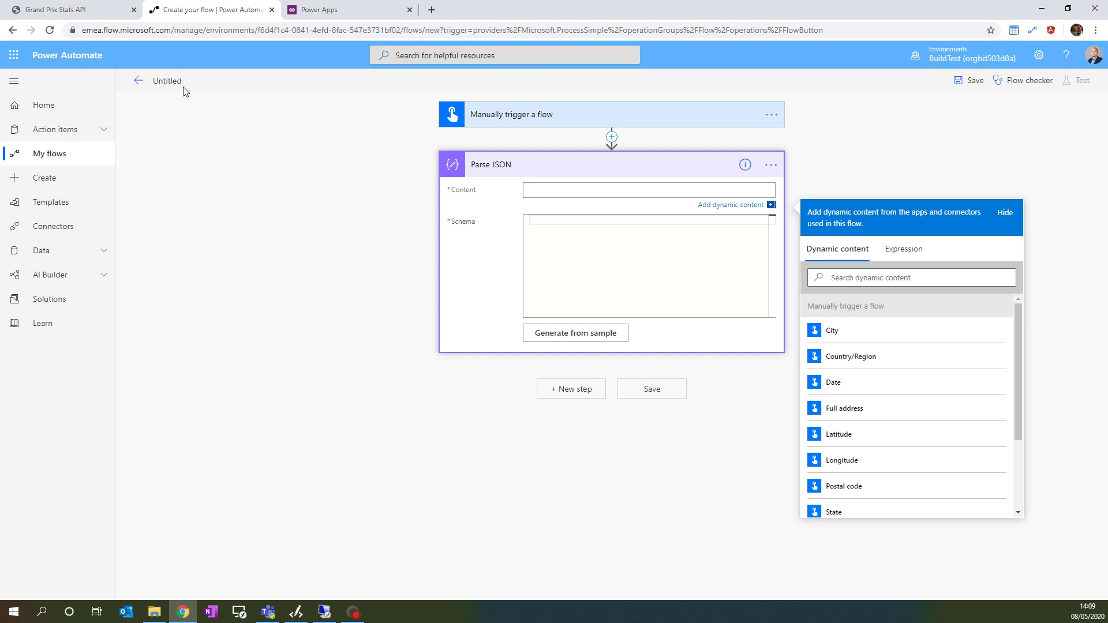
click(49, 5)
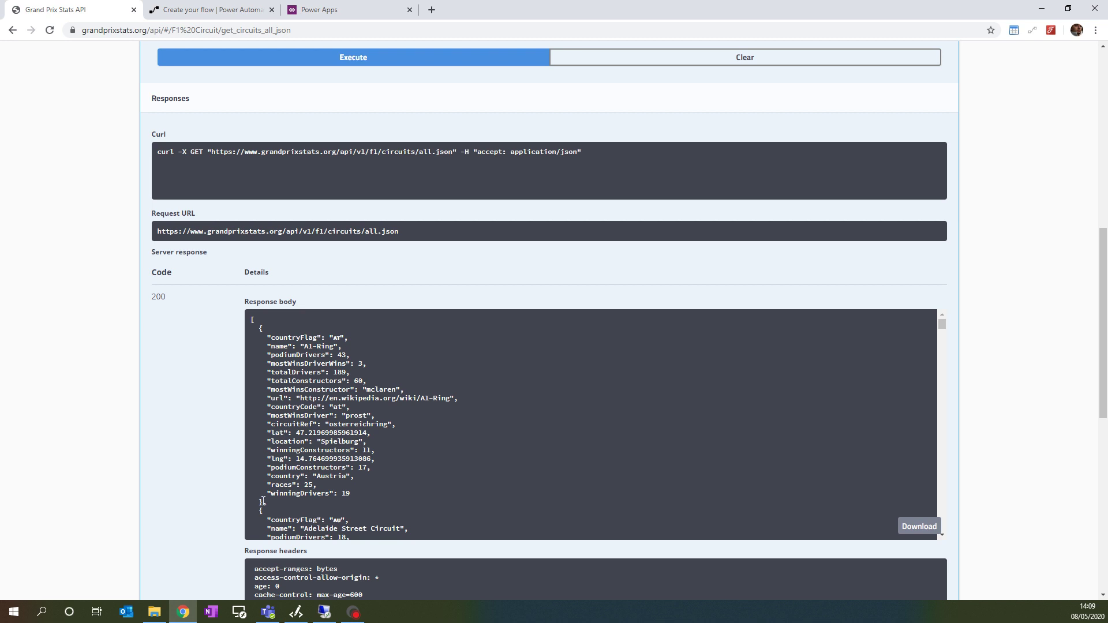
drag(263, 502, 260, 331)
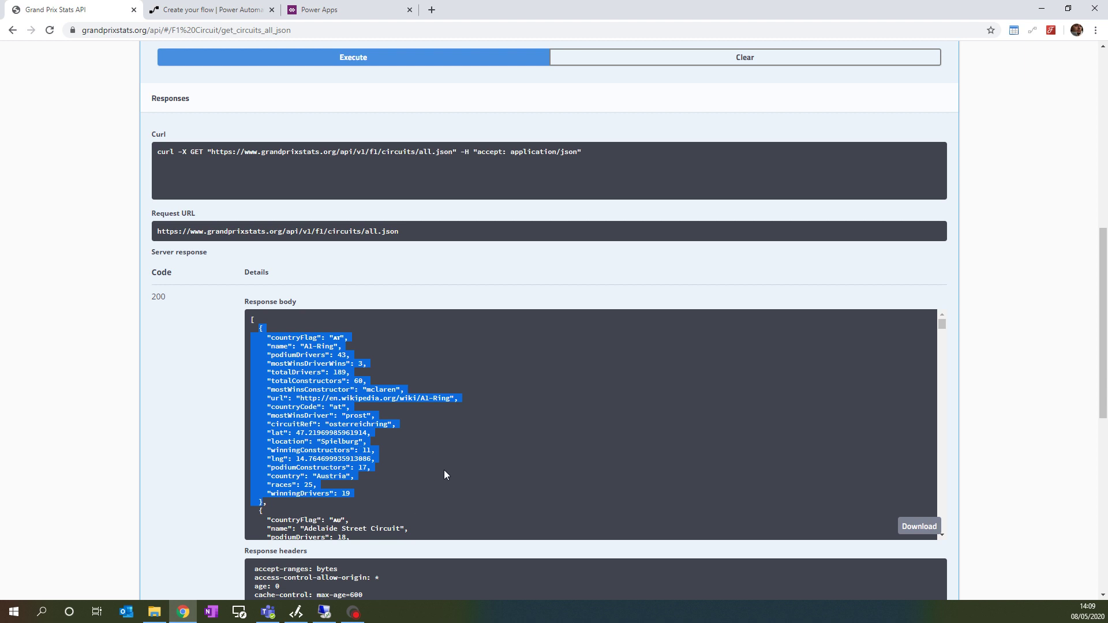
click(326, 12)
click(211, 10)
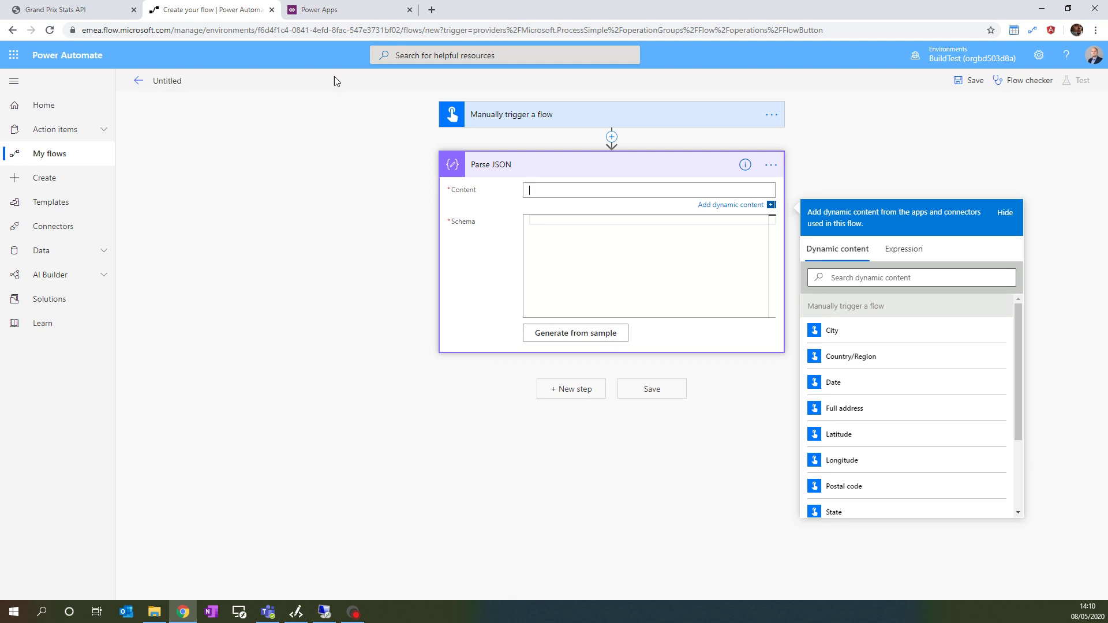
- Copy the A1-Ring record with its opening bracket from the API response into Parse JSON's sample payload and end it with a closing bracket
click(82, 10)
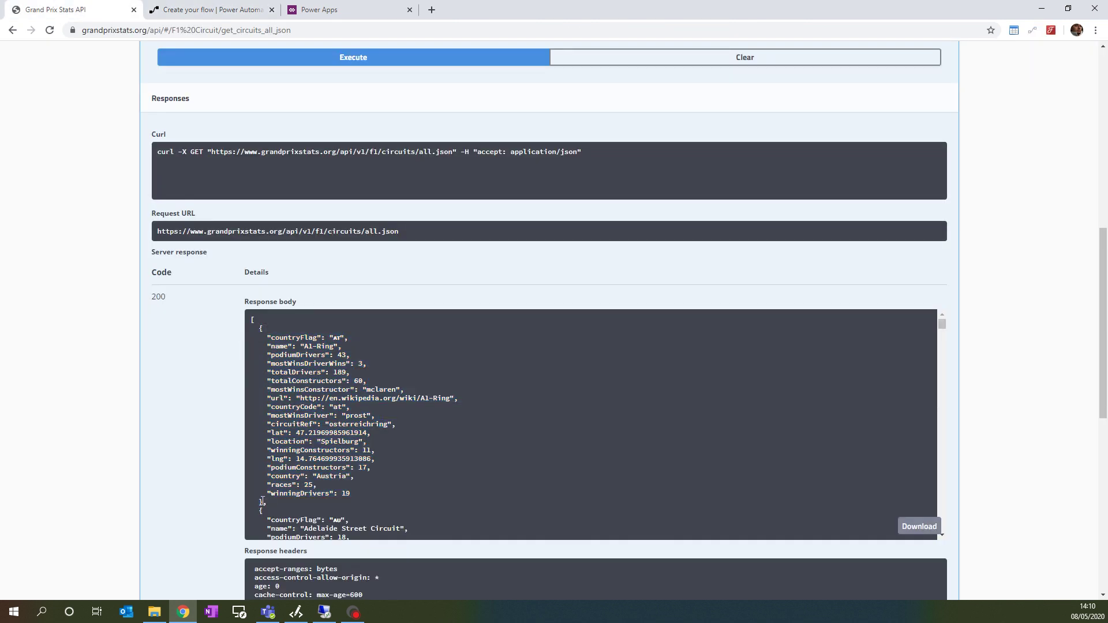
drag(264, 502, 231, 351)
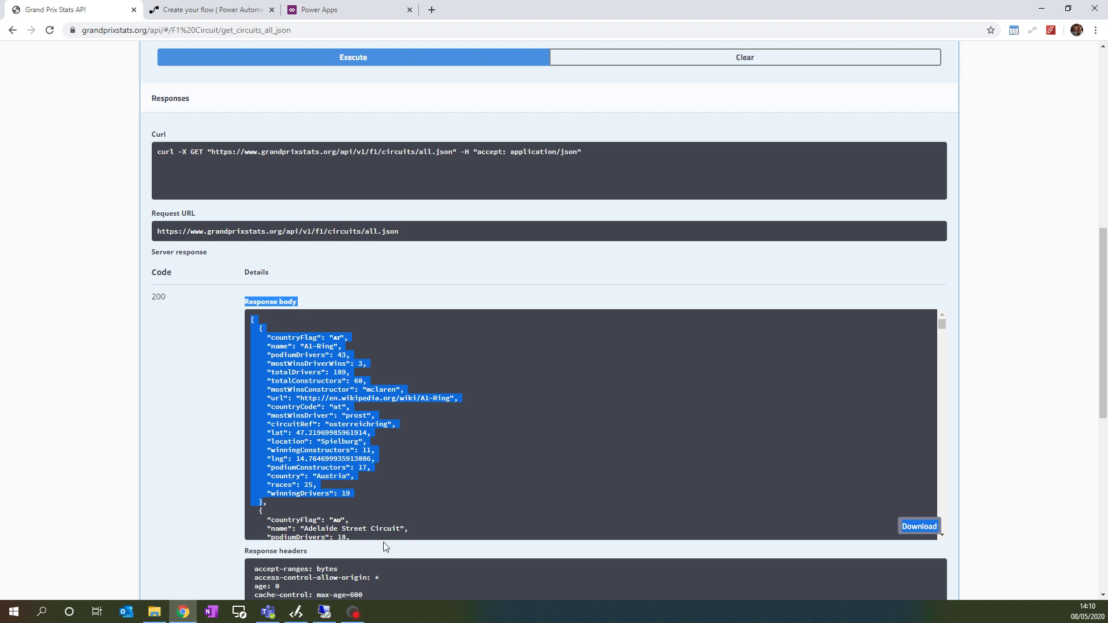
click(332, 3)
click(259, 3)
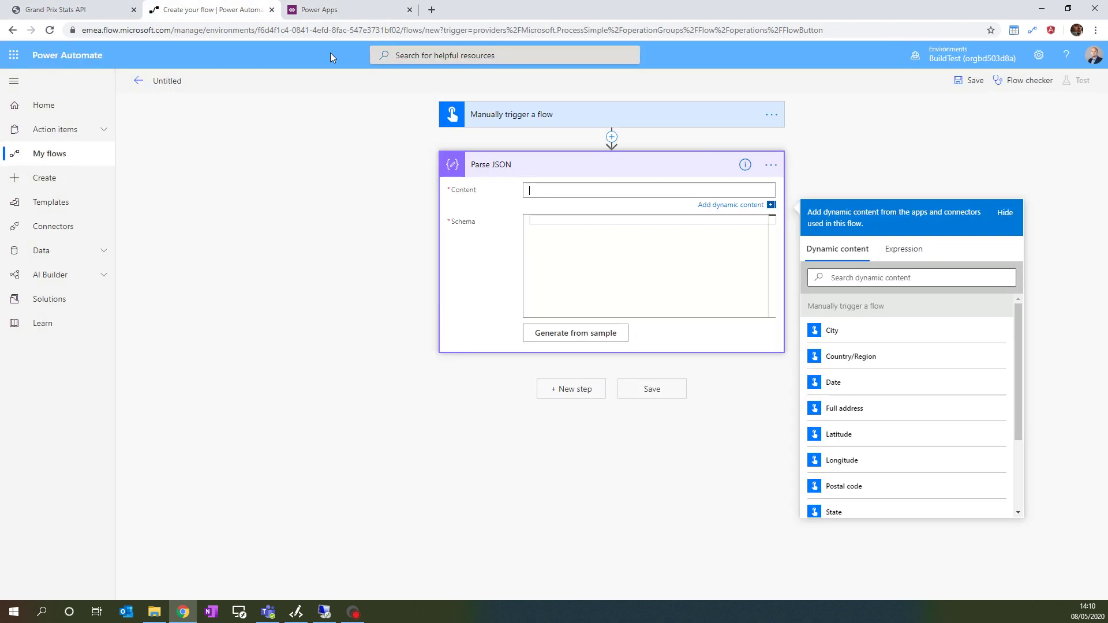
click(589, 341)
key(ctrl+v)
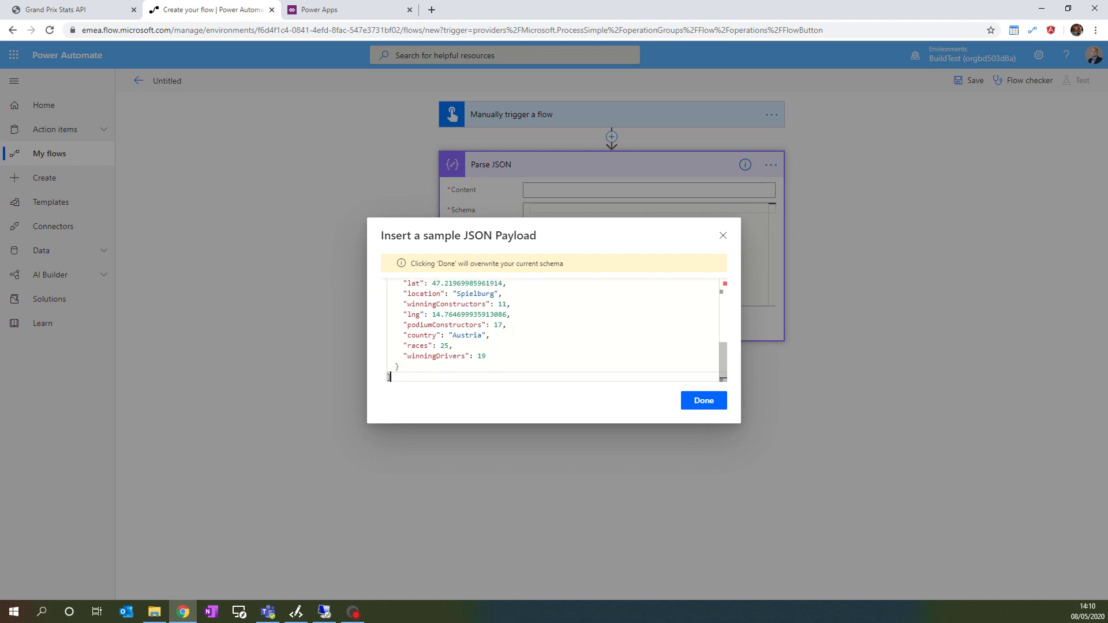
- Remove the stray "Response body" and "Download" lines from the sample payload and generate the Parse JSON schema from it
scroll(513, 331, up, 5)
drag(422, 305, 372, 296)
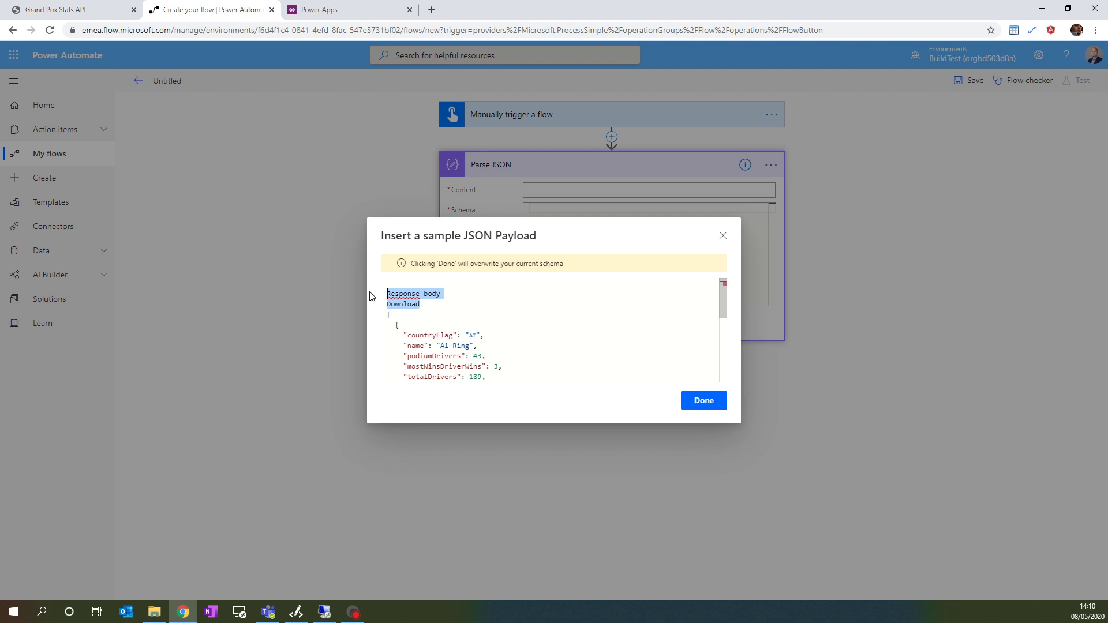
key(Delete)
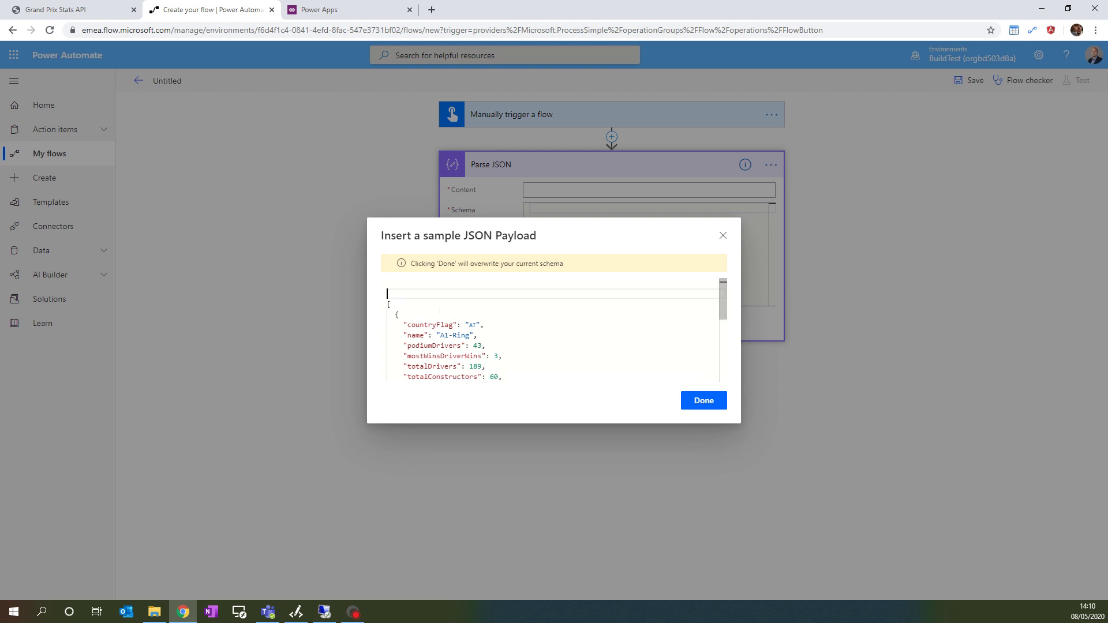
key(Delete)
scroll(451, 315, down, 5)
scroll(450, 323, up, 5)
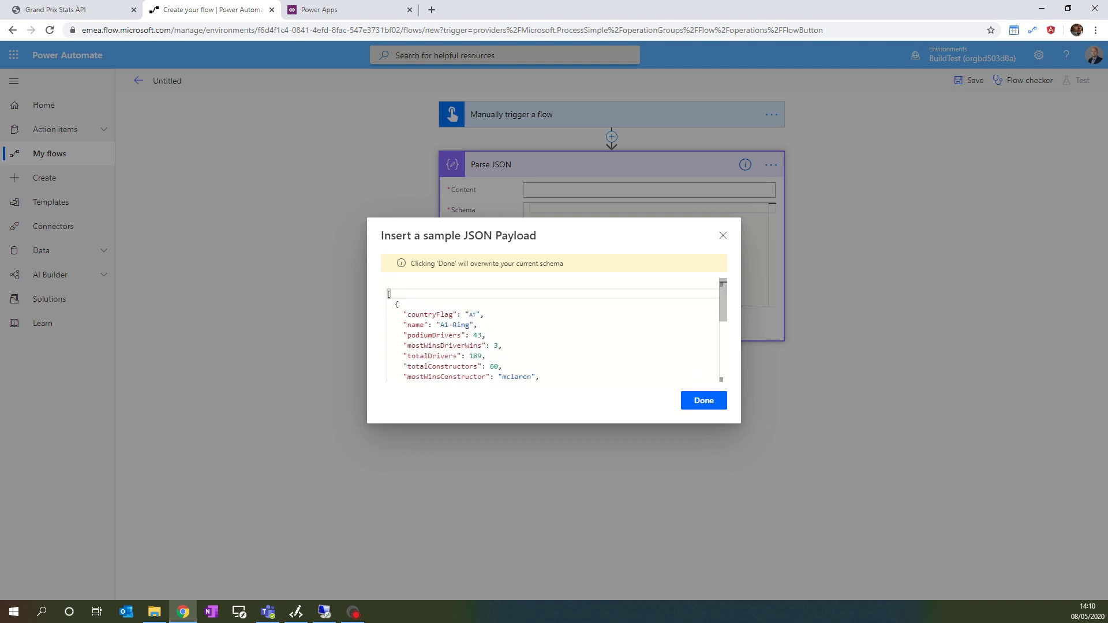
click(705, 400)
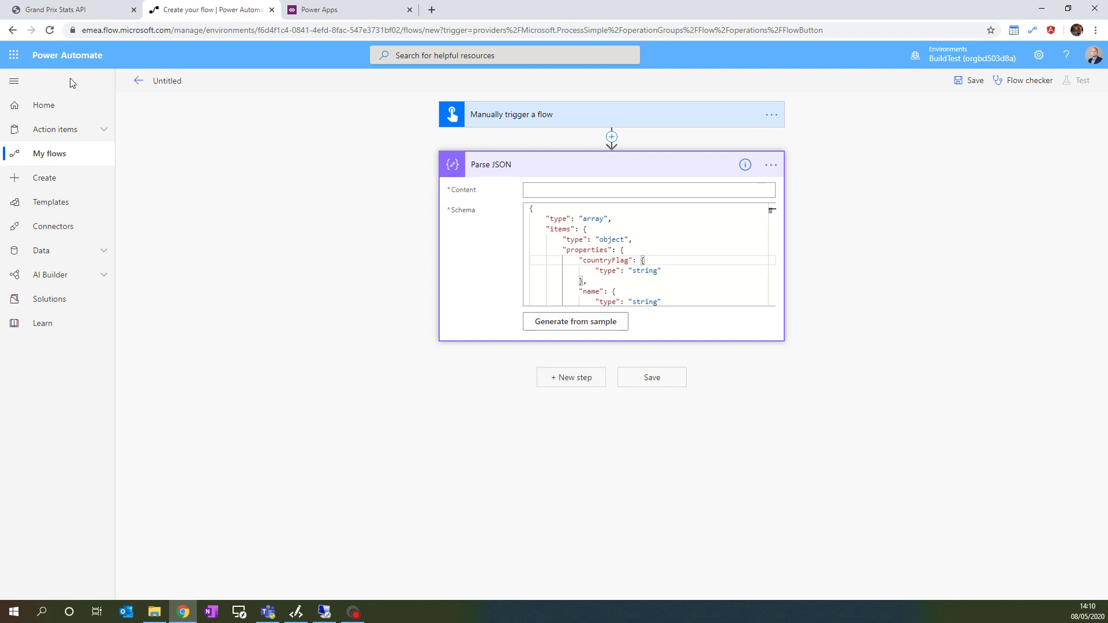
- Switch to the Grand Prix Stats API page, download the full circuits response body and open the downloaded JSON file
click(47, 17)
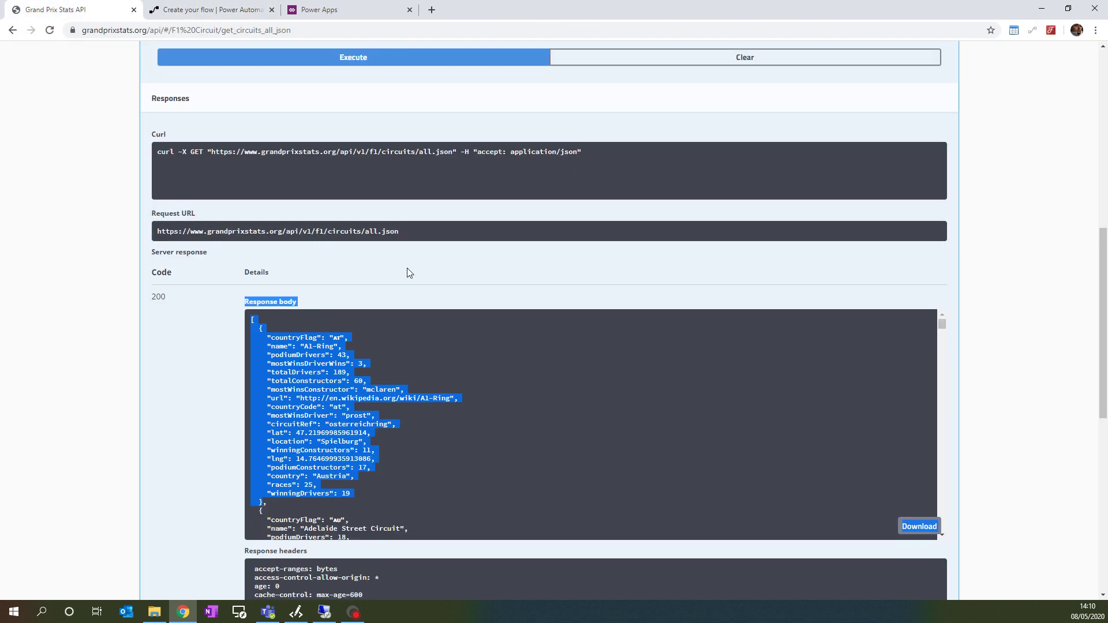
click(311, 358)
scroll(313, 383, down, 2)
scroll(289, 358, up, 2)
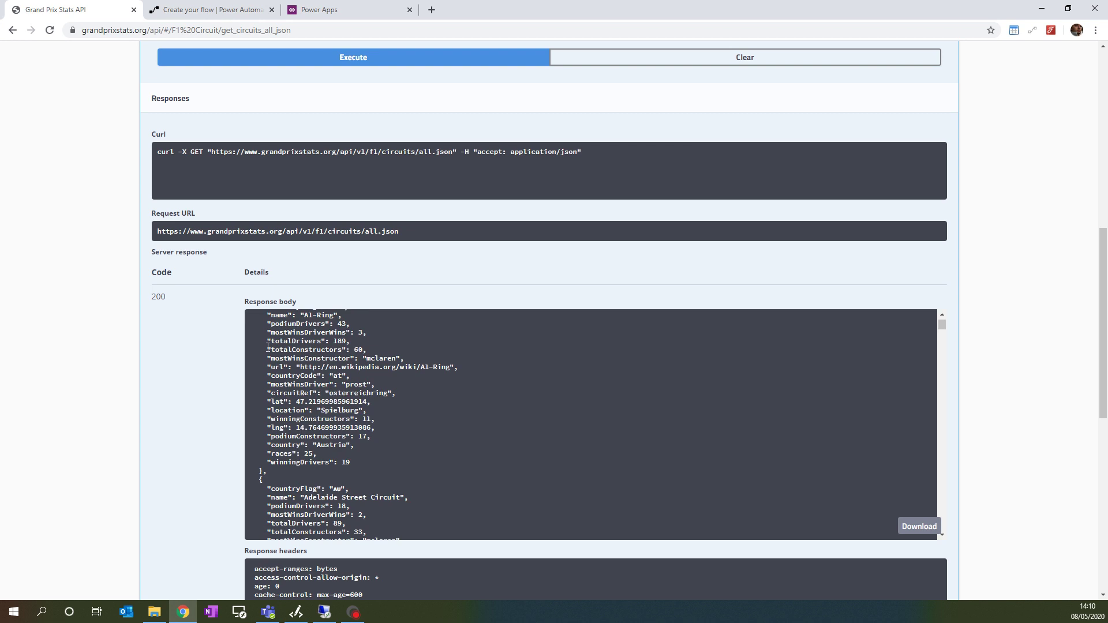
drag(254, 319, 321, 542)
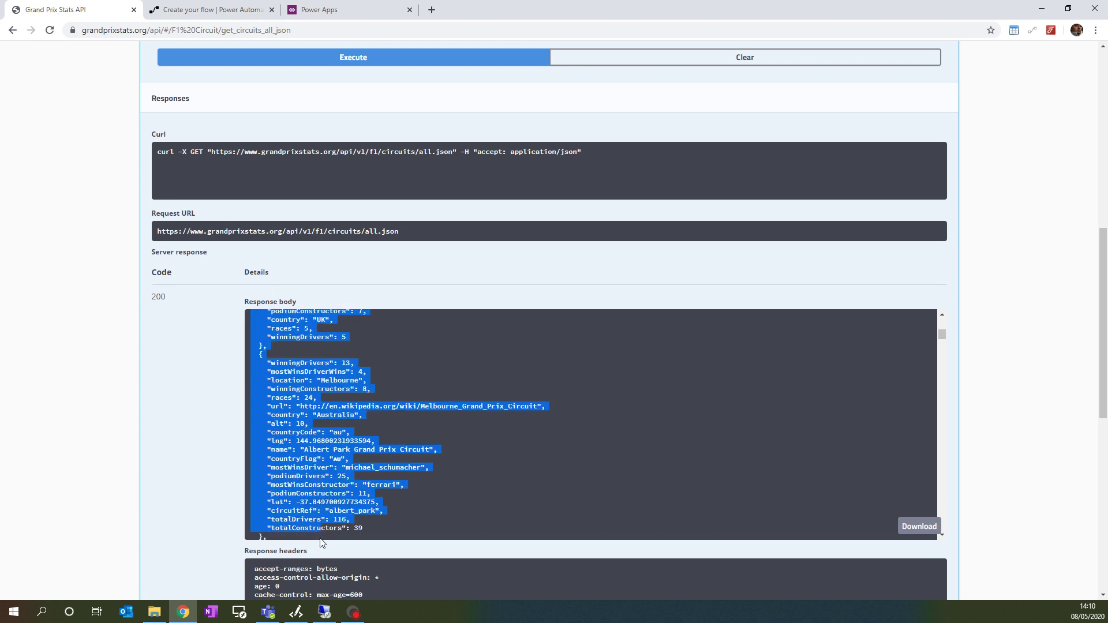
click(919, 526)
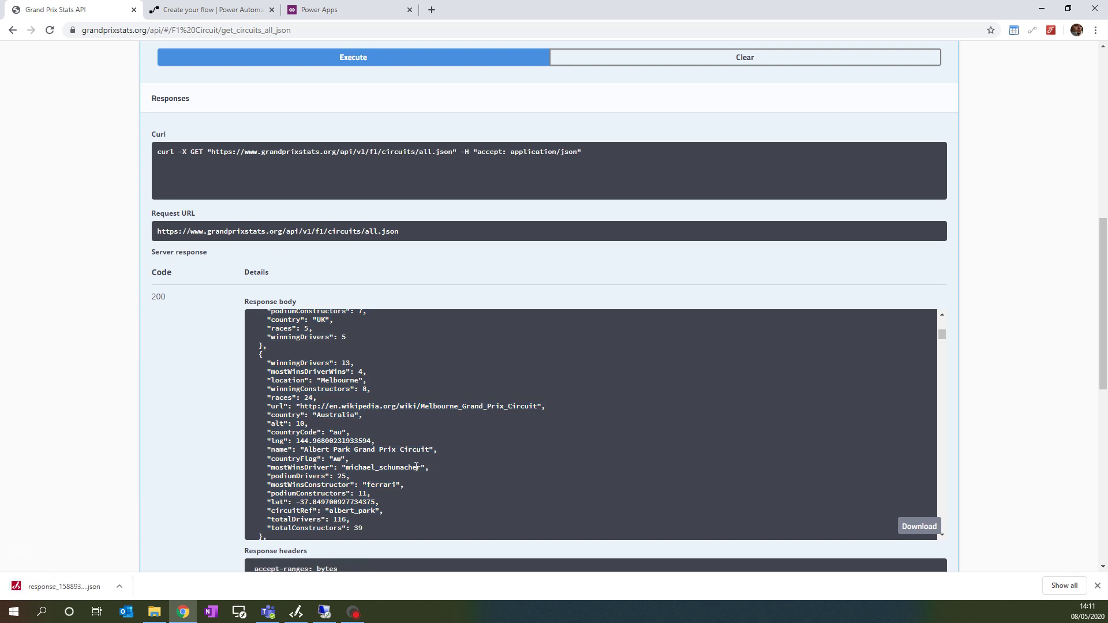
click(72, 584)
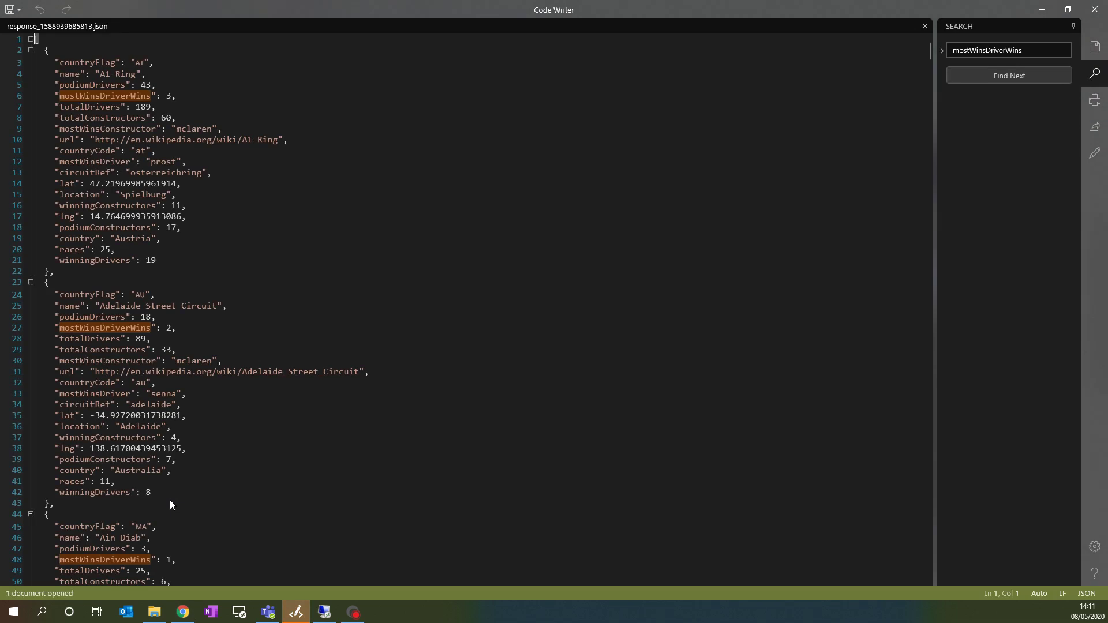
- Copy the entire JSON text from the downloaded file into the Content of the flow's Parse JSON action in Power Automate
click(269, 213)
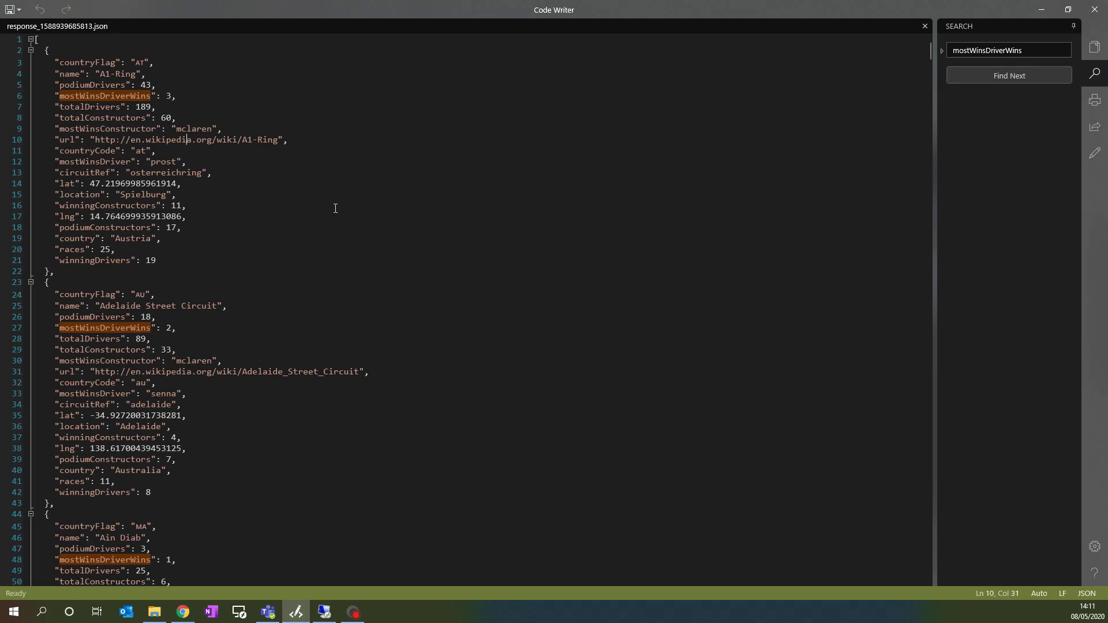
key(ctrl+a)
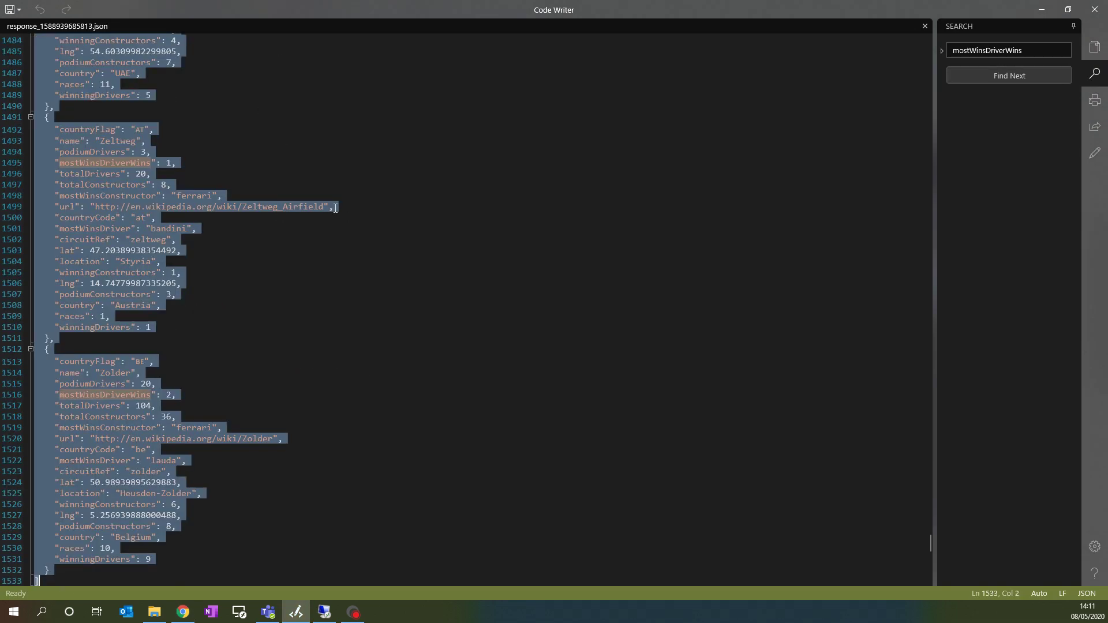
click(188, 615)
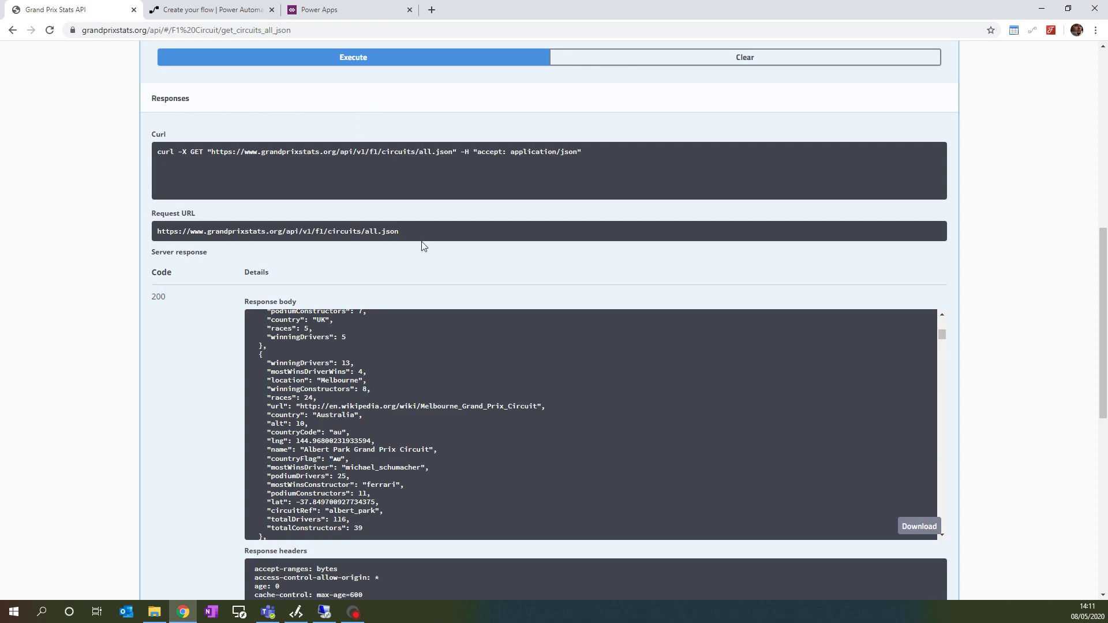
click(227, 12)
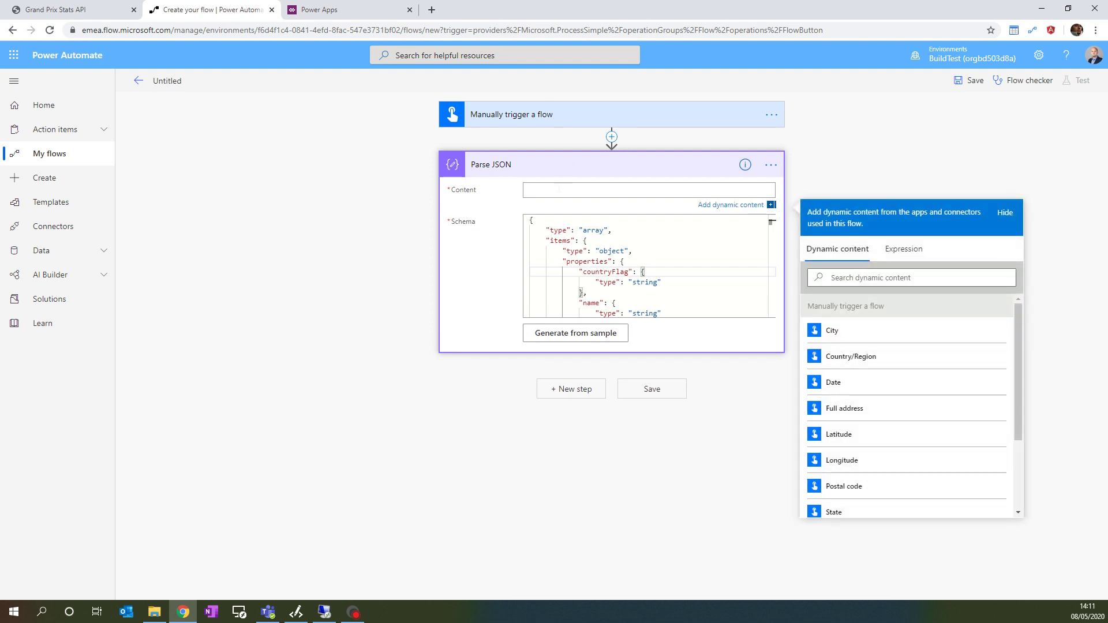
key(ctrl+v)
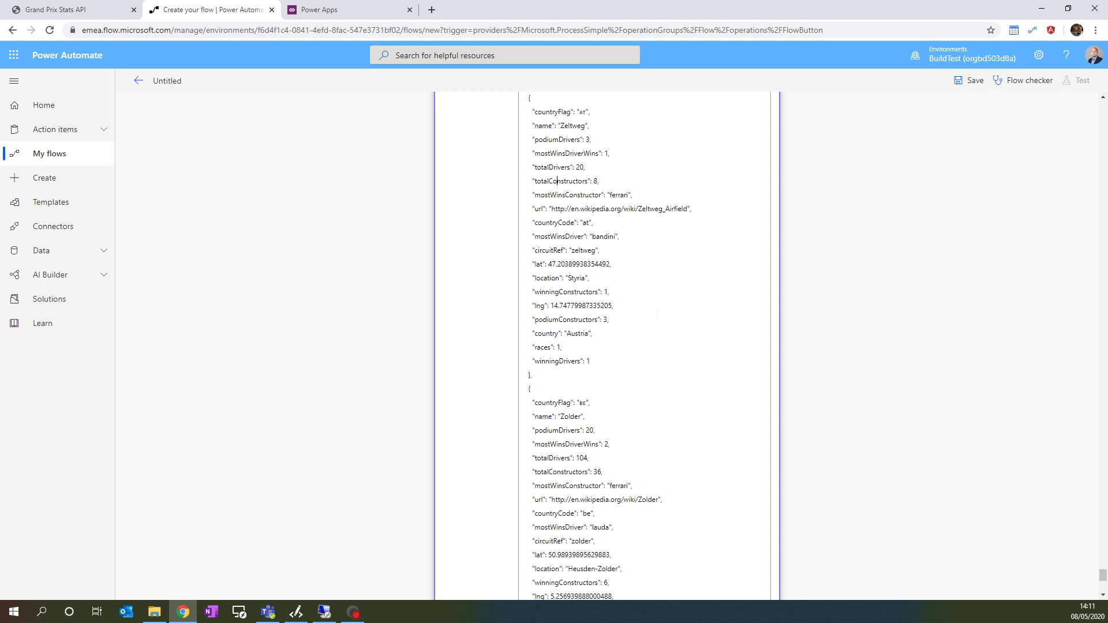
- Add the Common Data Service action Create a new record after Parse JSON and set its environment to BuildTest (orgbd503d8a)
scroll(657, 315, up, 15)
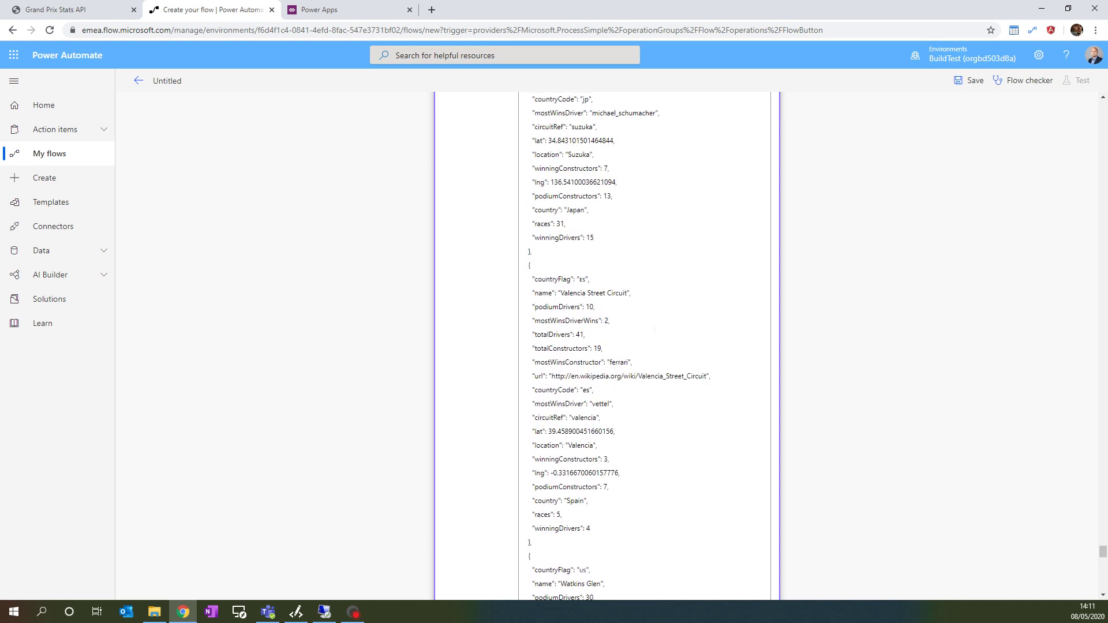
scroll(653, 329, up, 13)
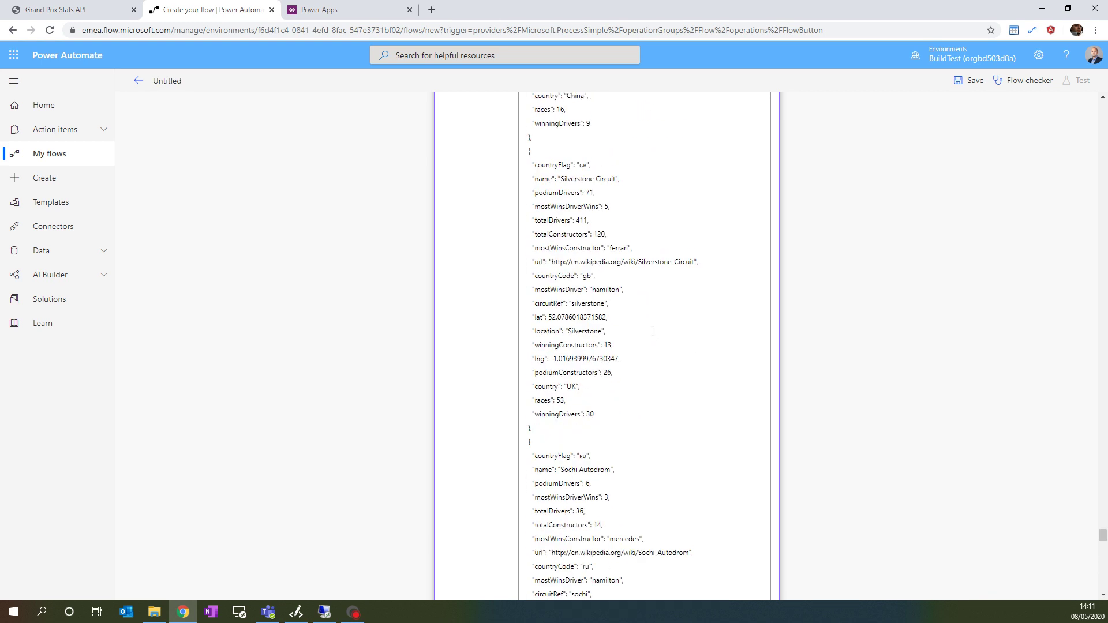
scroll(653, 331, up, 10)
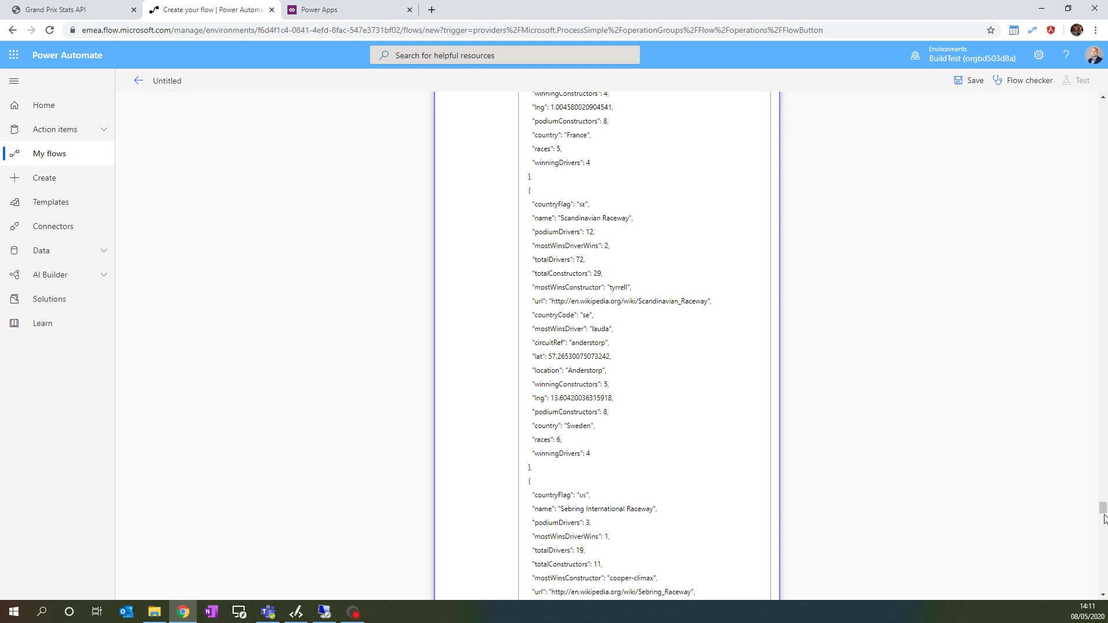
drag(1104, 510, 1104, 111)
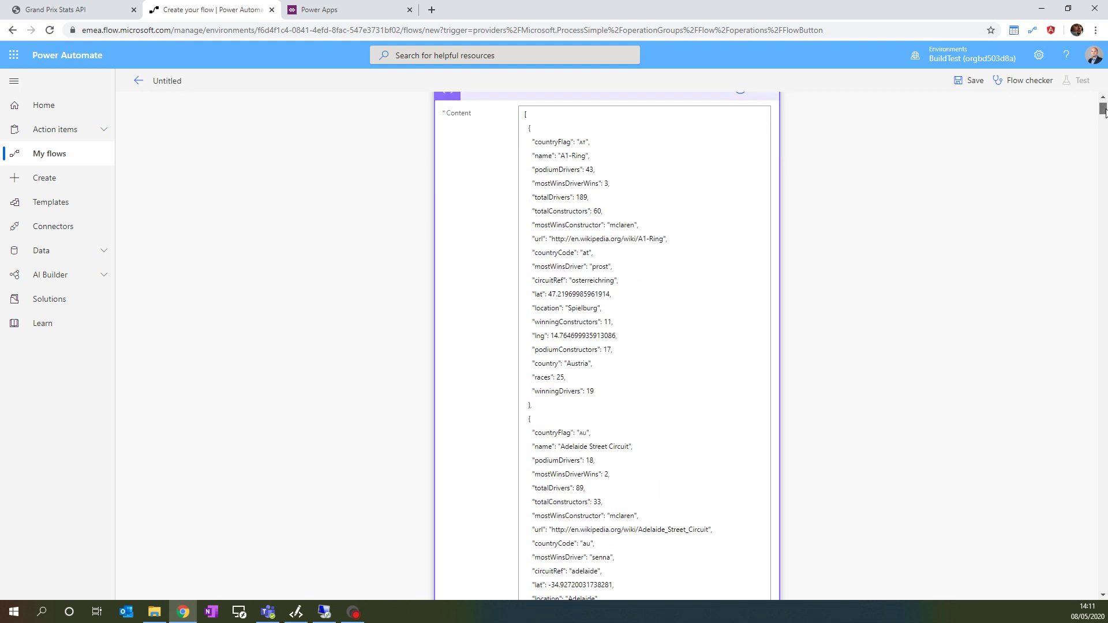
drag(1104, 111, 1066, 599)
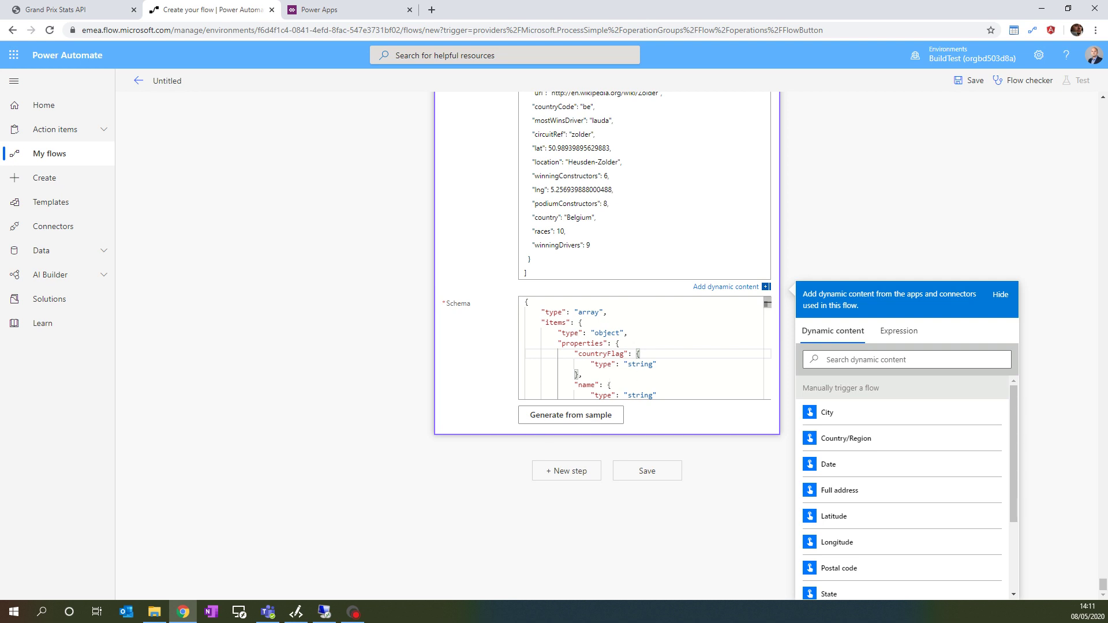
click(592, 474)
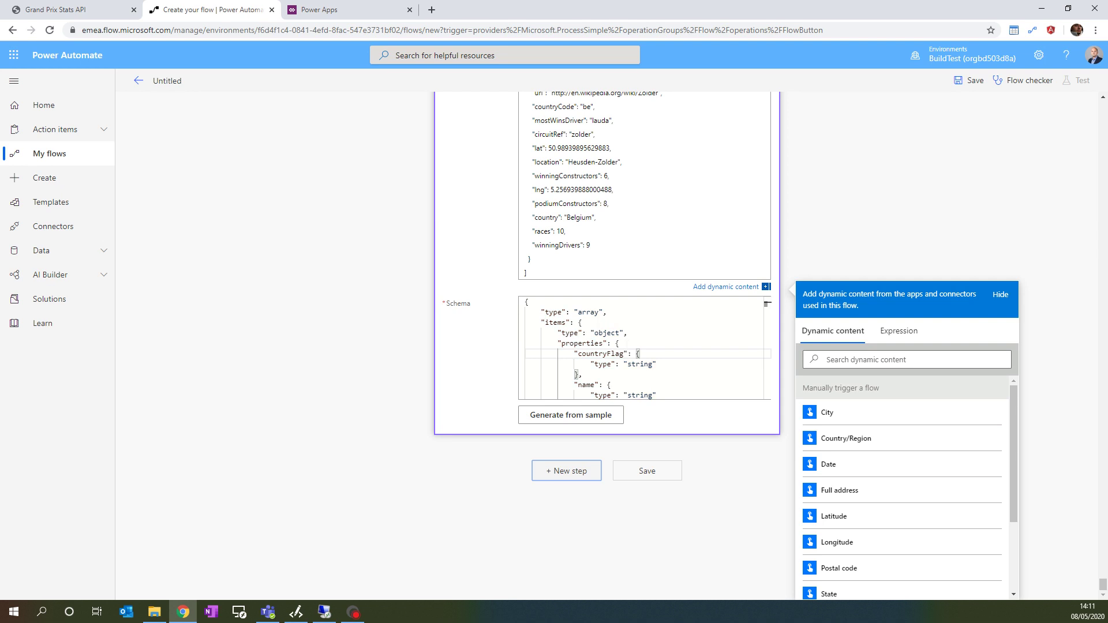
scroll(606, 259, up, 1)
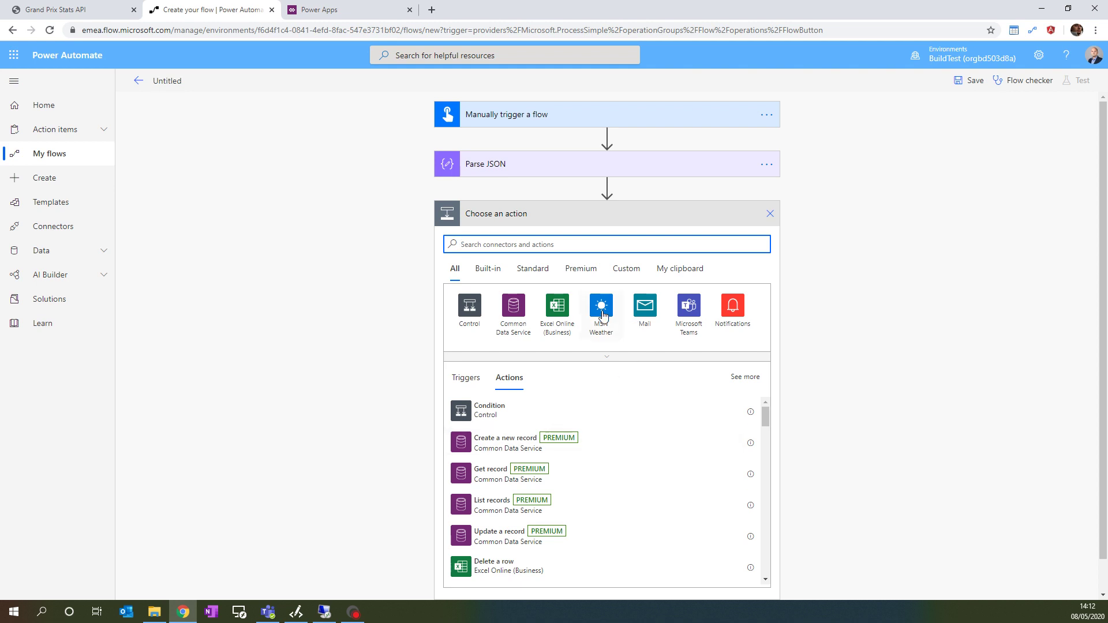
click(517, 446)
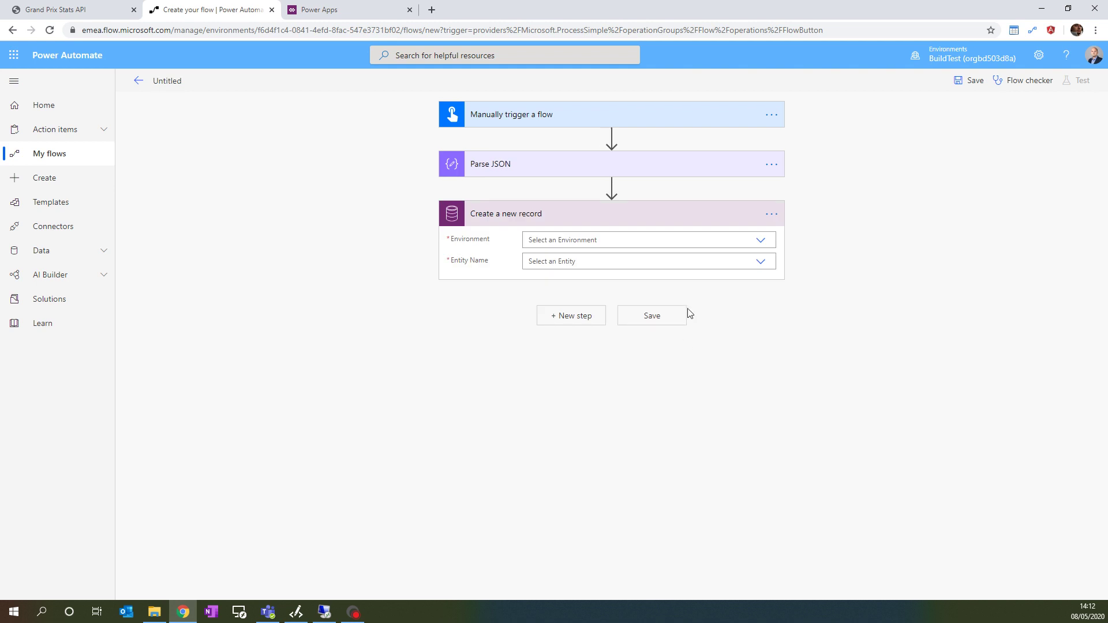
click(762, 243)
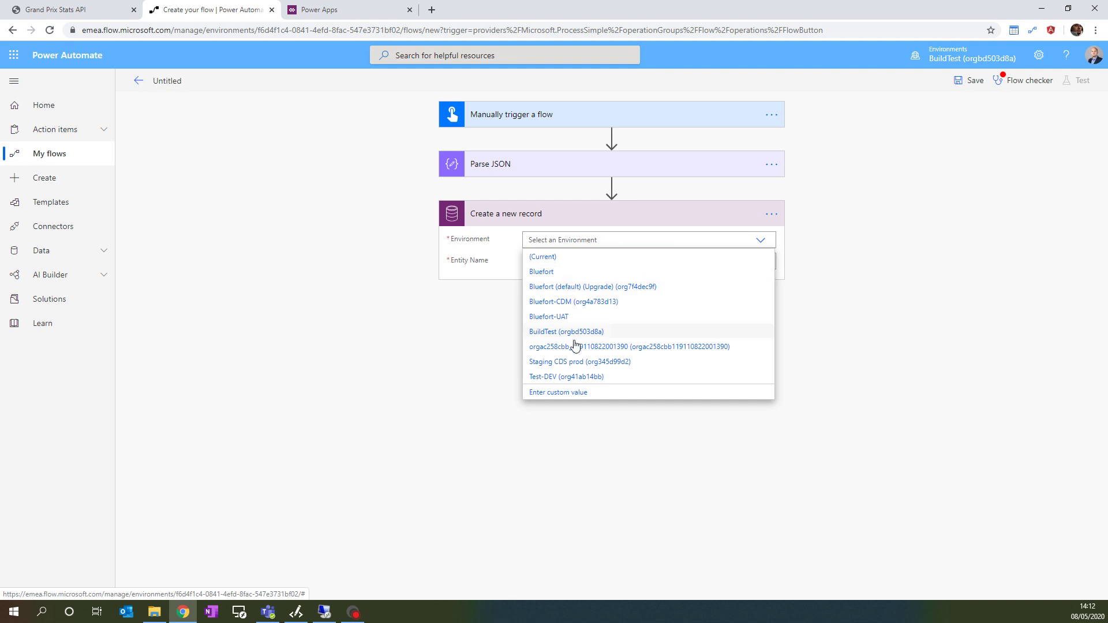
click(574, 332)
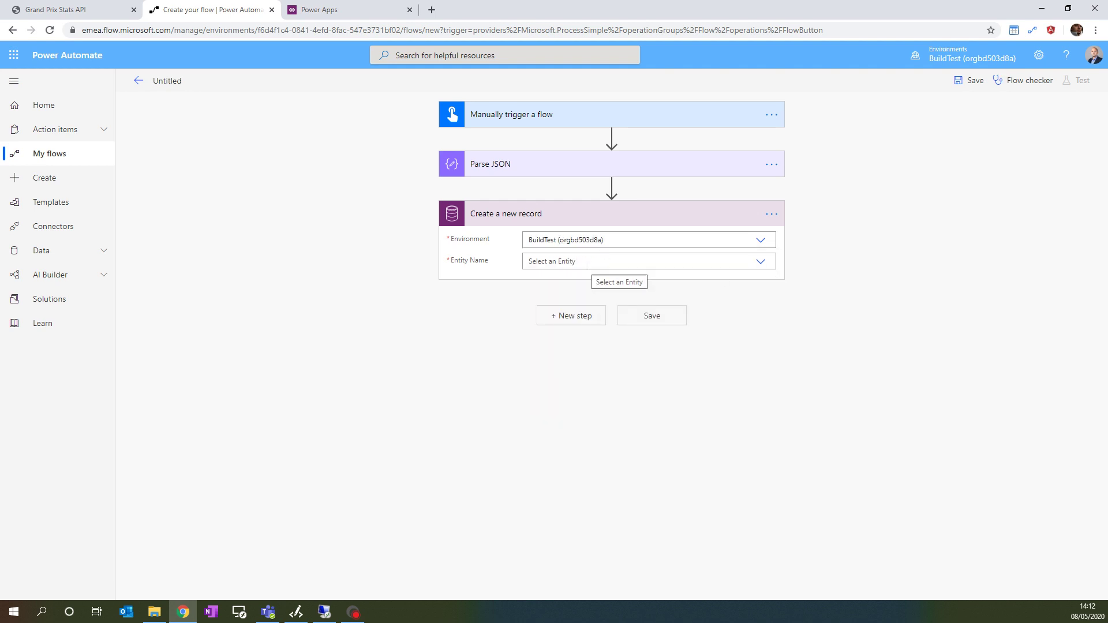
- Examine the F1 Track entity's fields in Power Apps and compare them with the circuit properties in the JSON file in Code Writer
click(333, 14)
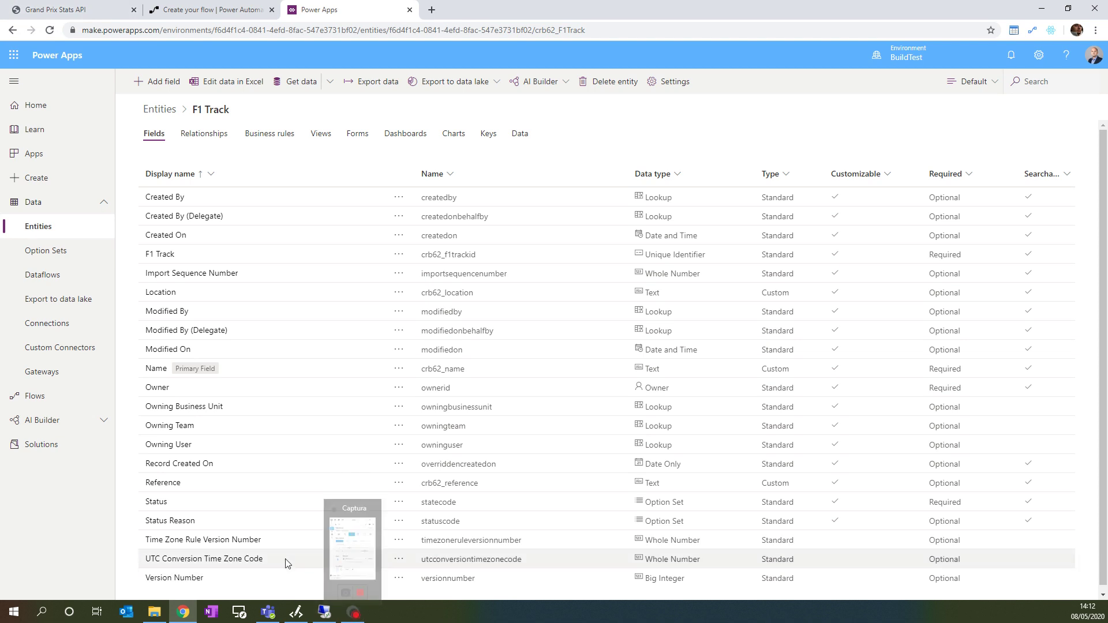
click(296, 612)
click(97, 163)
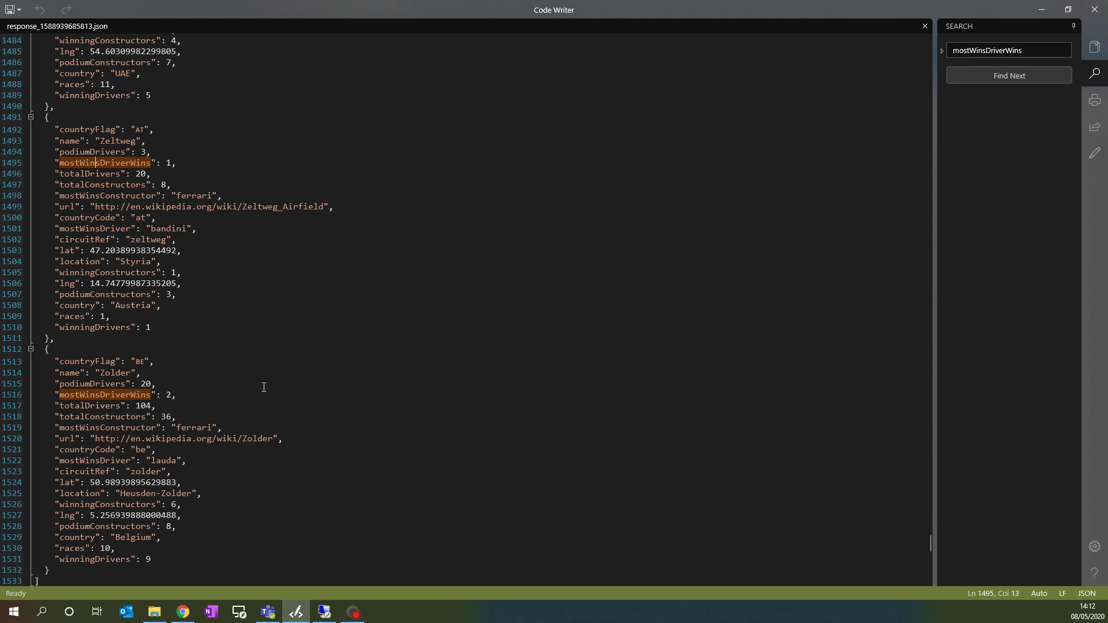
click(182, 611)
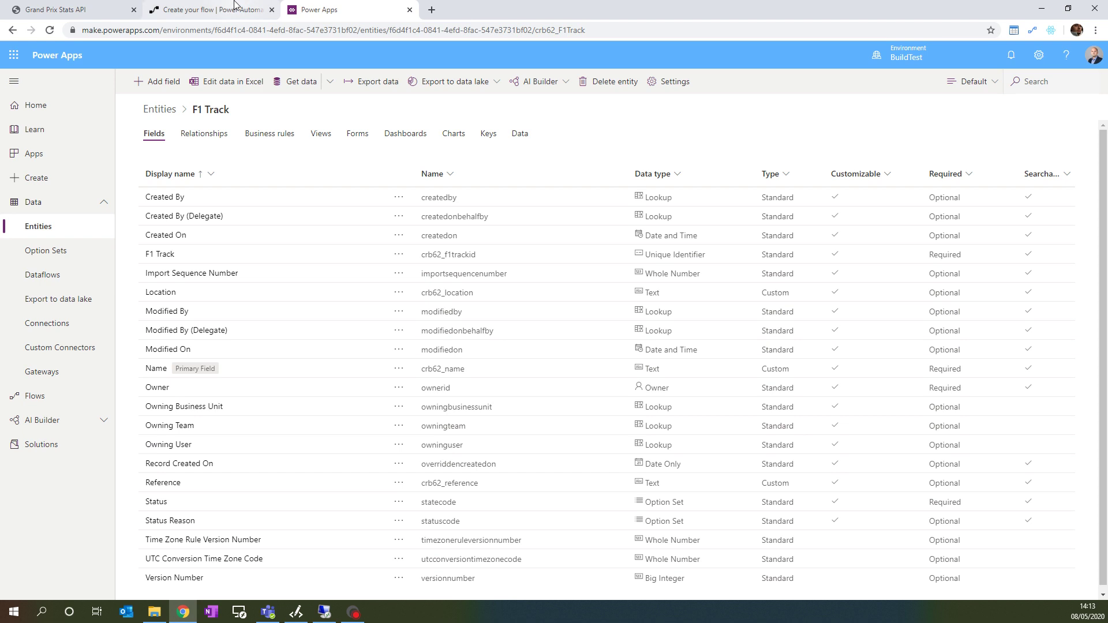
- Return to the flow in Power Automate, set the new record's entity to F1 Tracks and show its advanced options
click(278, 8)
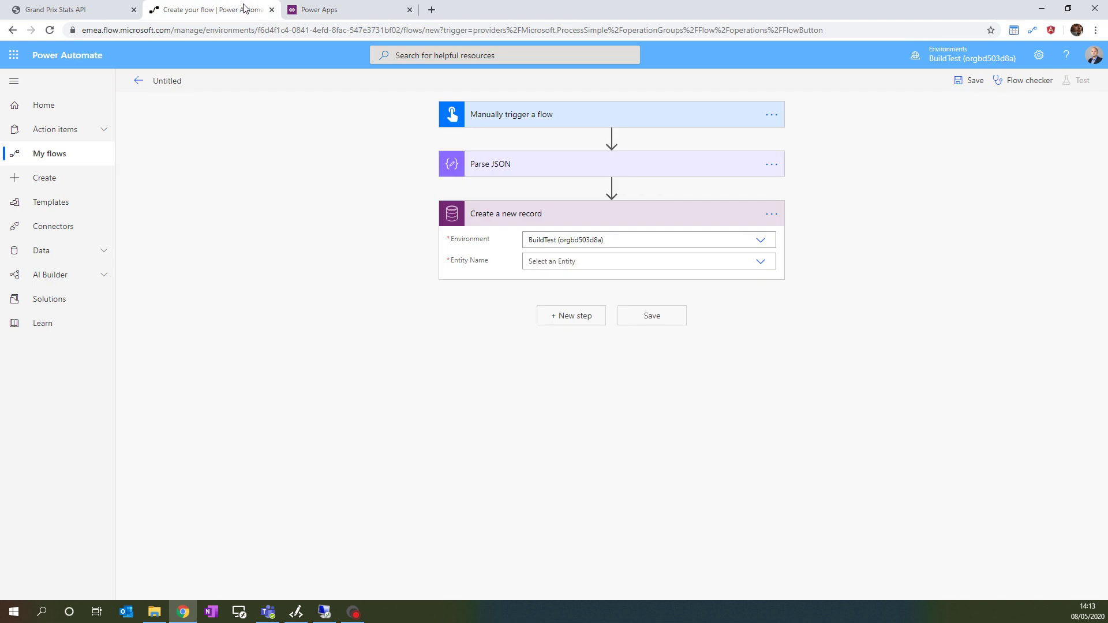
click(760, 263)
scroll(600, 361, down, 10)
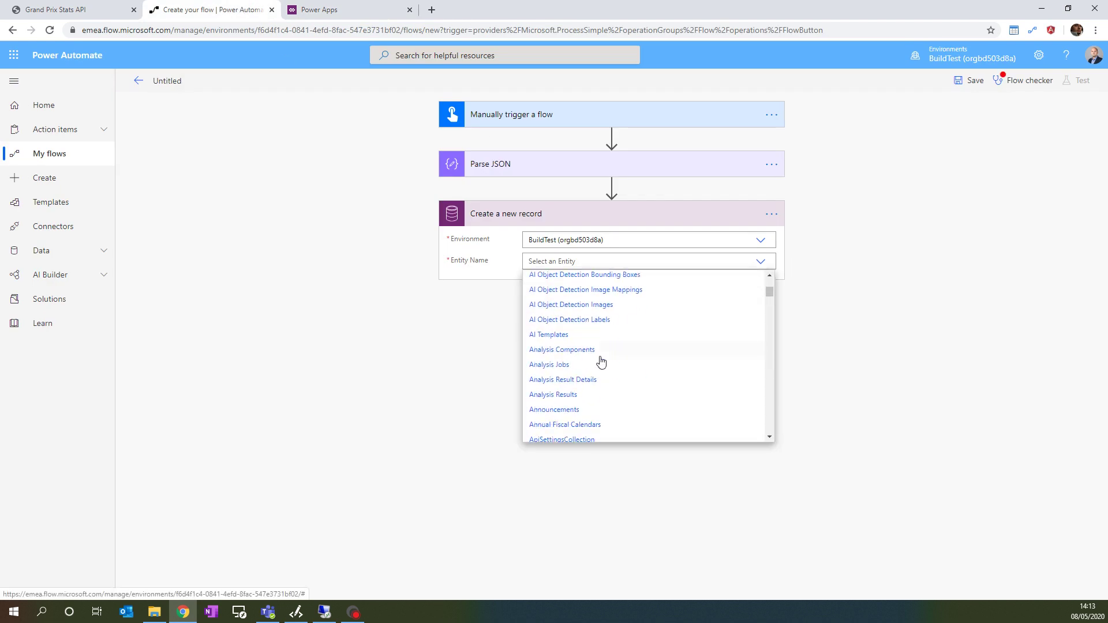
scroll(600, 361, down, 5)
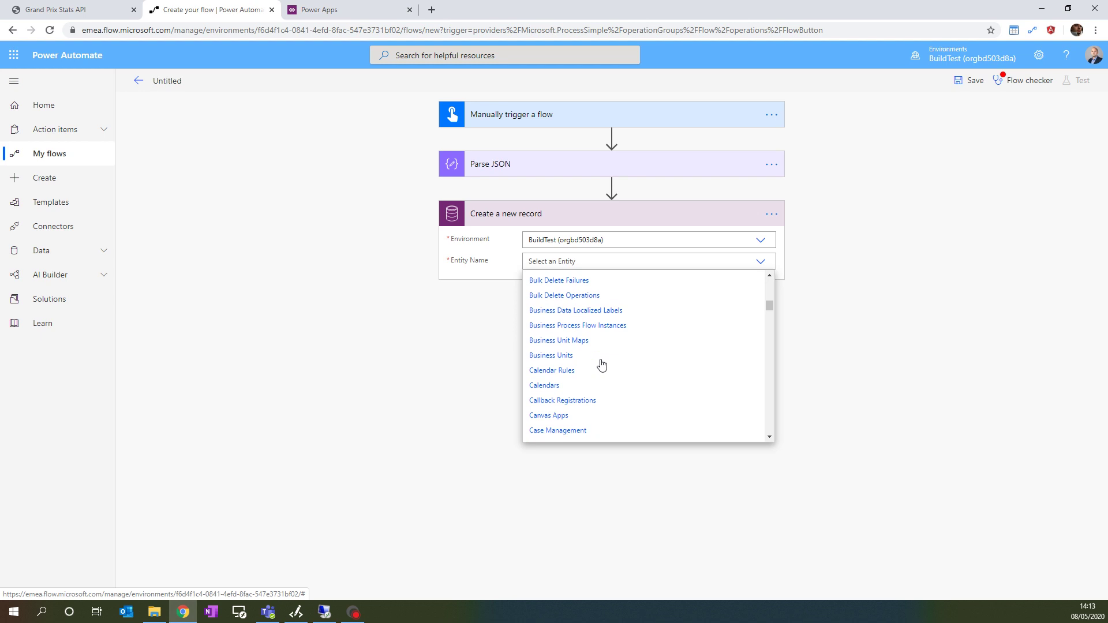
scroll(602, 340, down, 10)
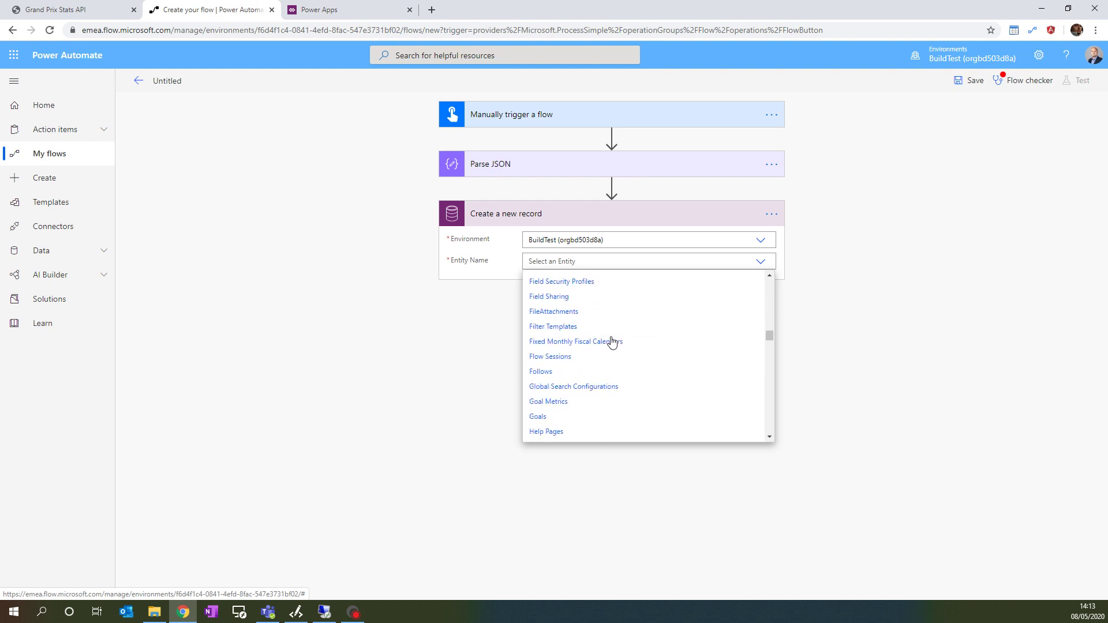
scroll(611, 339, up, 3)
click(548, 310)
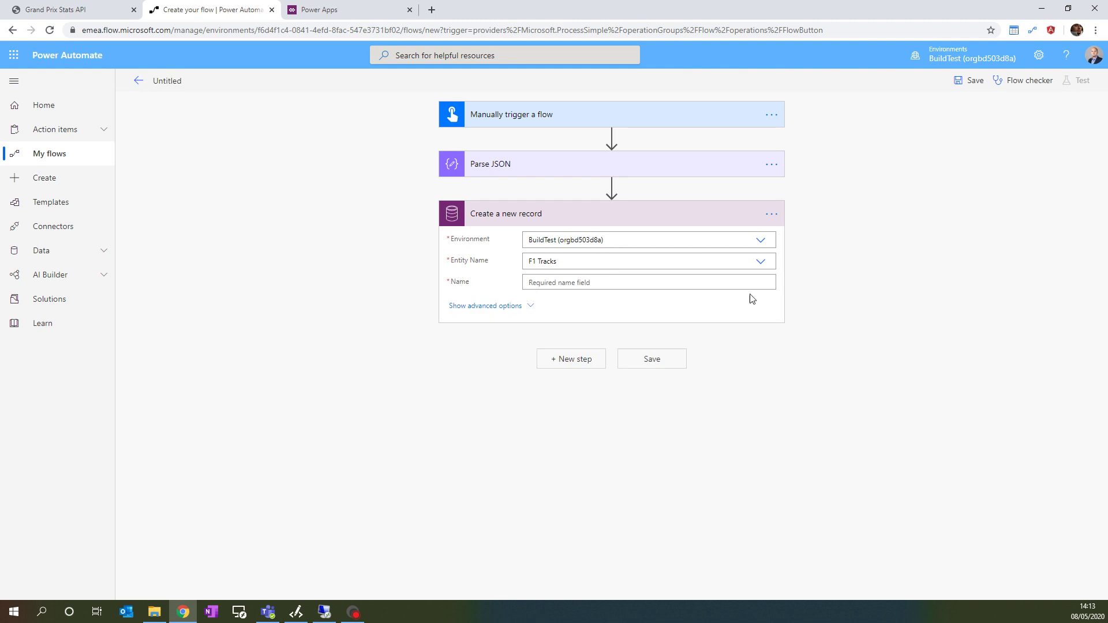
click(520, 307)
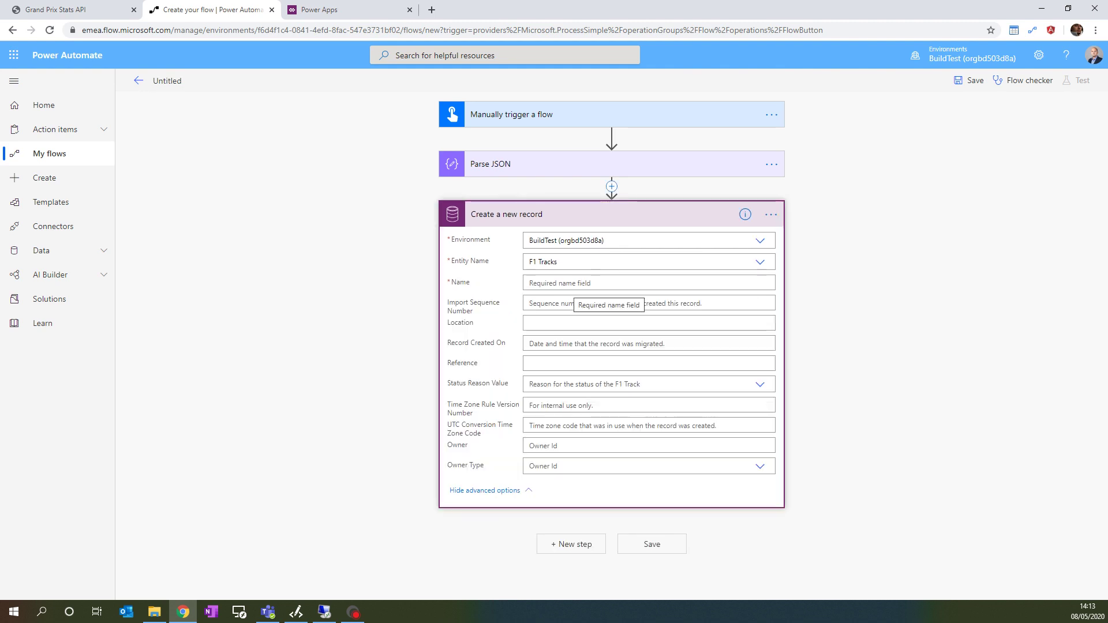
- Fill the record's Name field with the name value from the Parse JSON output
click(577, 284)
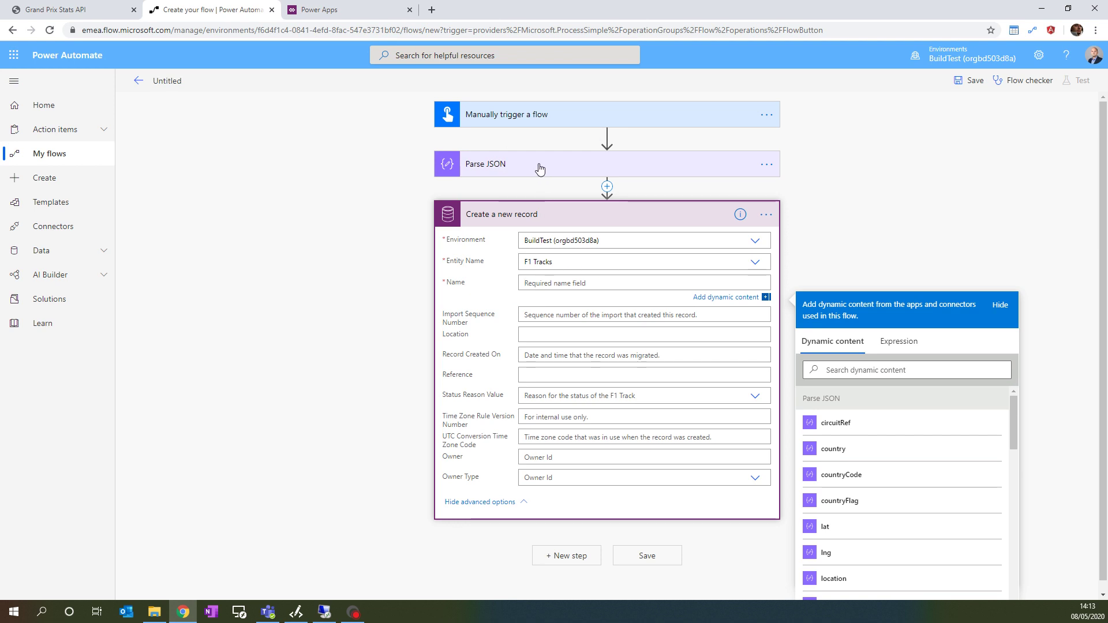
scroll(872, 459, down, 1)
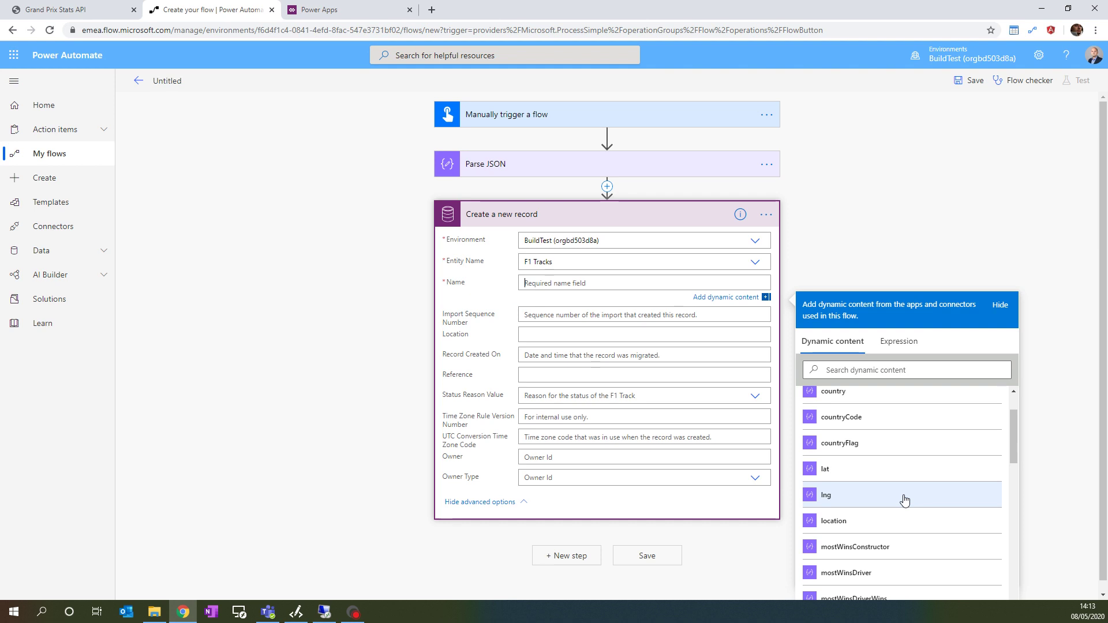
scroll(902, 504, down, 3)
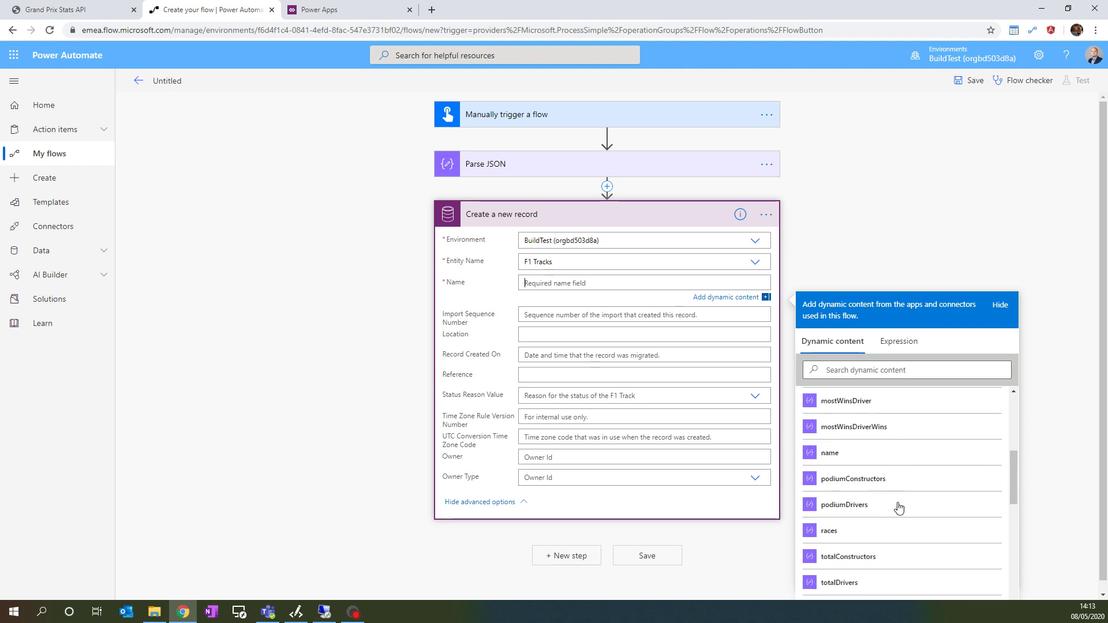
click(853, 452)
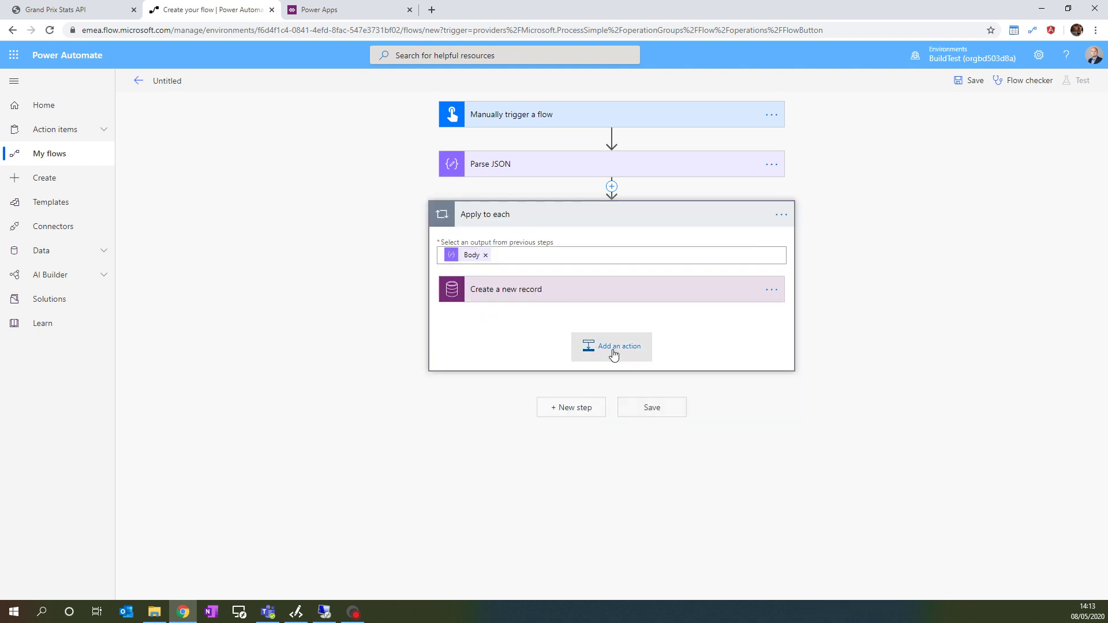
- Expand the Create a new record action and fill its Location field with the location value from the Parse JSON output
click(770, 293)
click(579, 294)
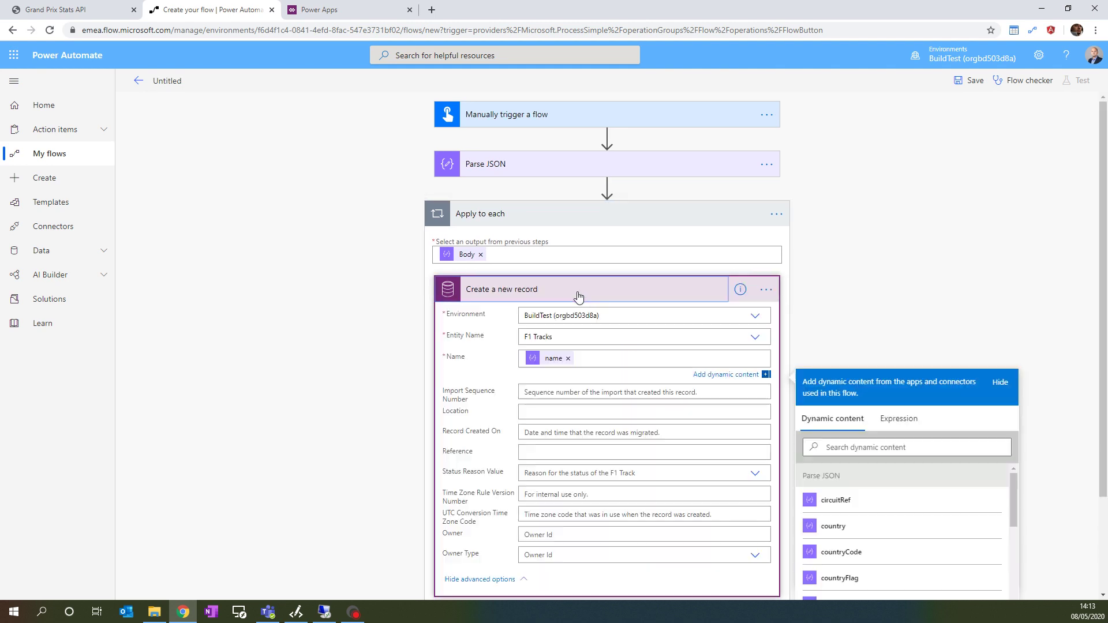
scroll(555, 426, down, 1)
click(557, 354)
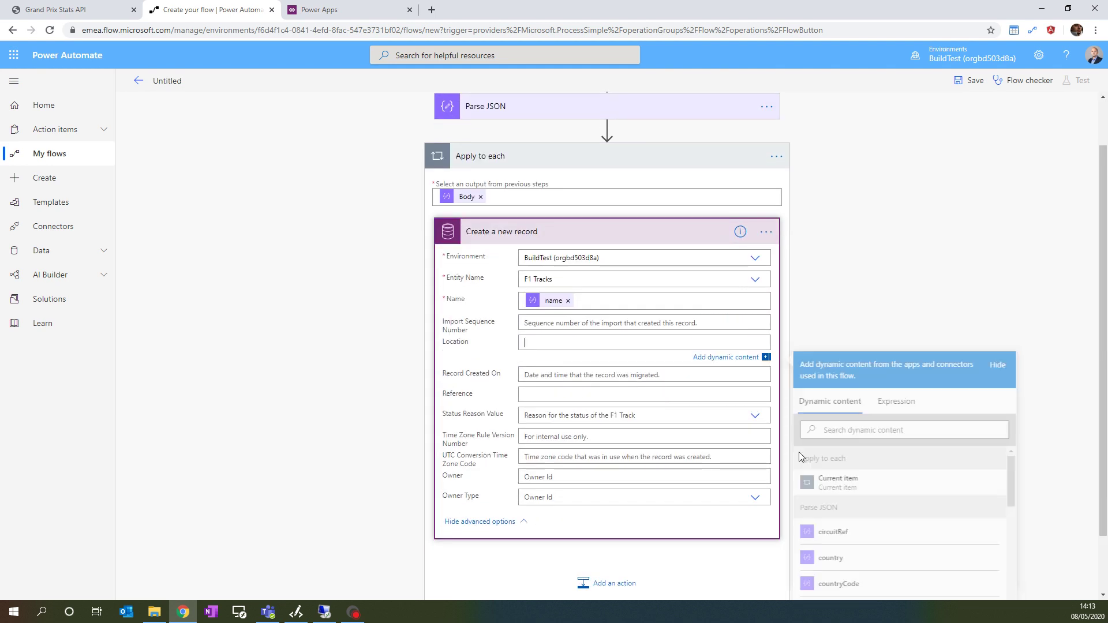
scroll(885, 526, down, 2)
scroll(883, 526, down, 1)
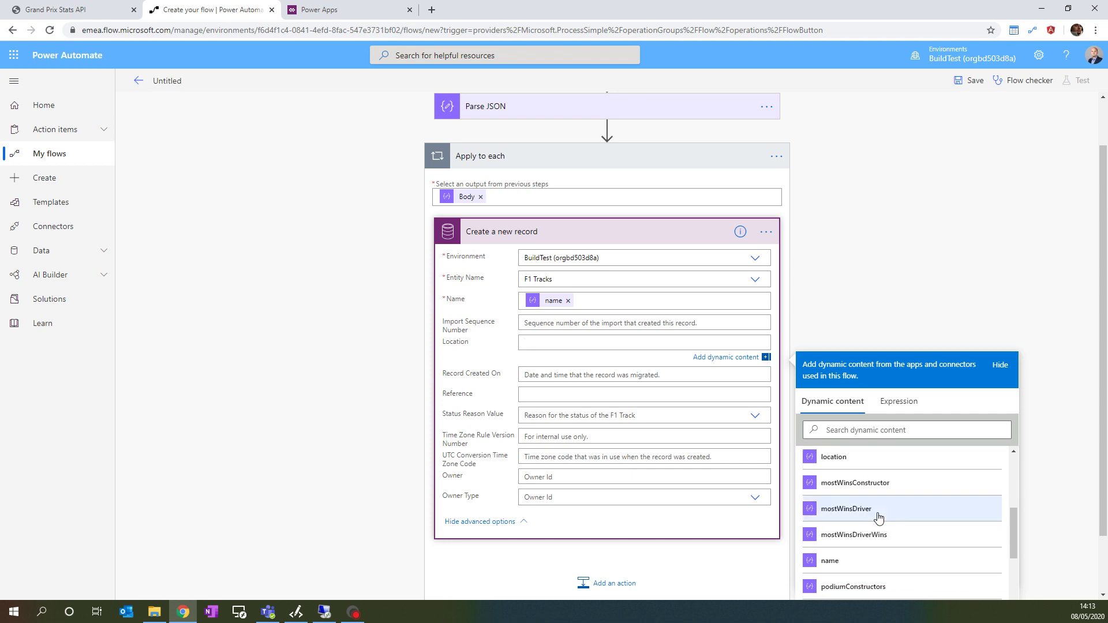
click(847, 467)
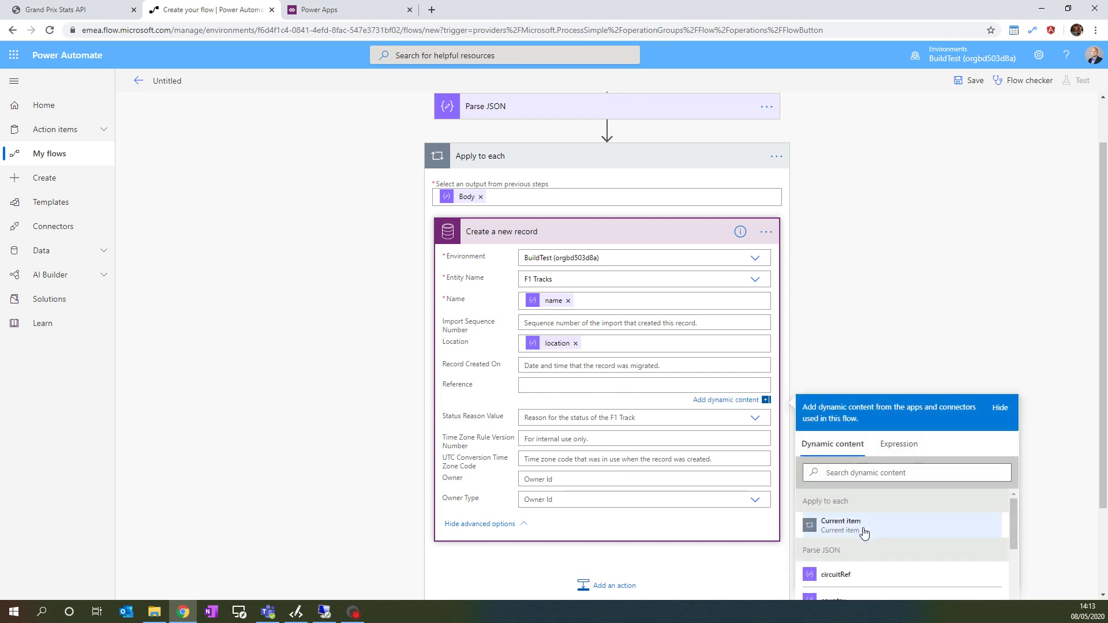
- Fill the record's Reference field with the circuitRef value from the Parse JSON output and save the flow
scroll(880, 542, down, 5)
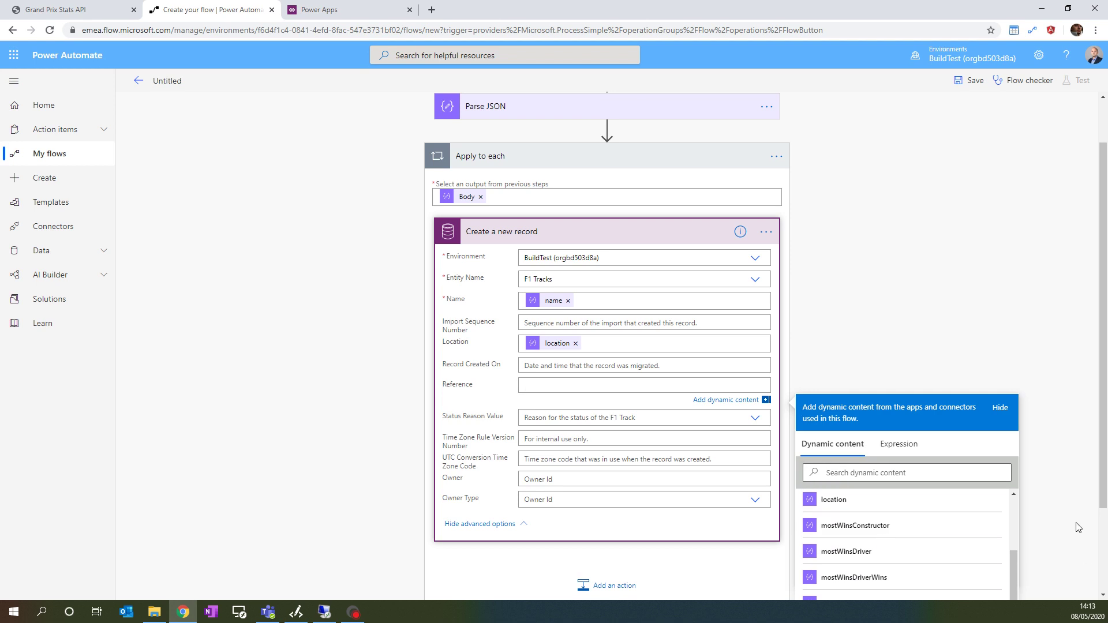
scroll(1077, 527, down, 2)
scroll(878, 512, down, 4)
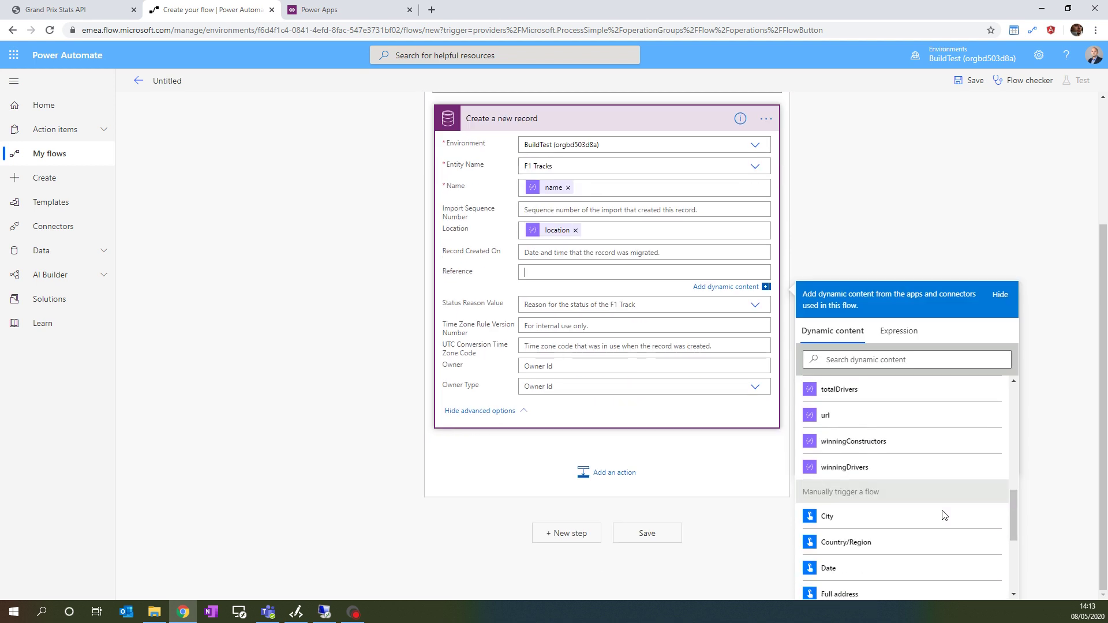
scroll(943, 514, up, 1)
scroll(943, 513, up, 5)
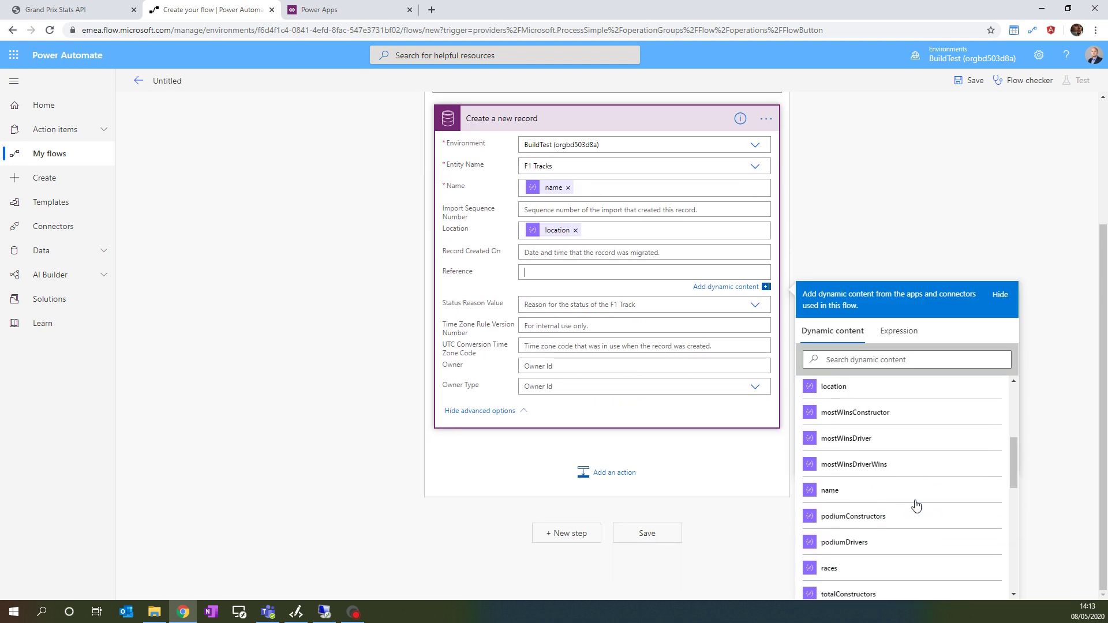
scroll(917, 505, up, 3)
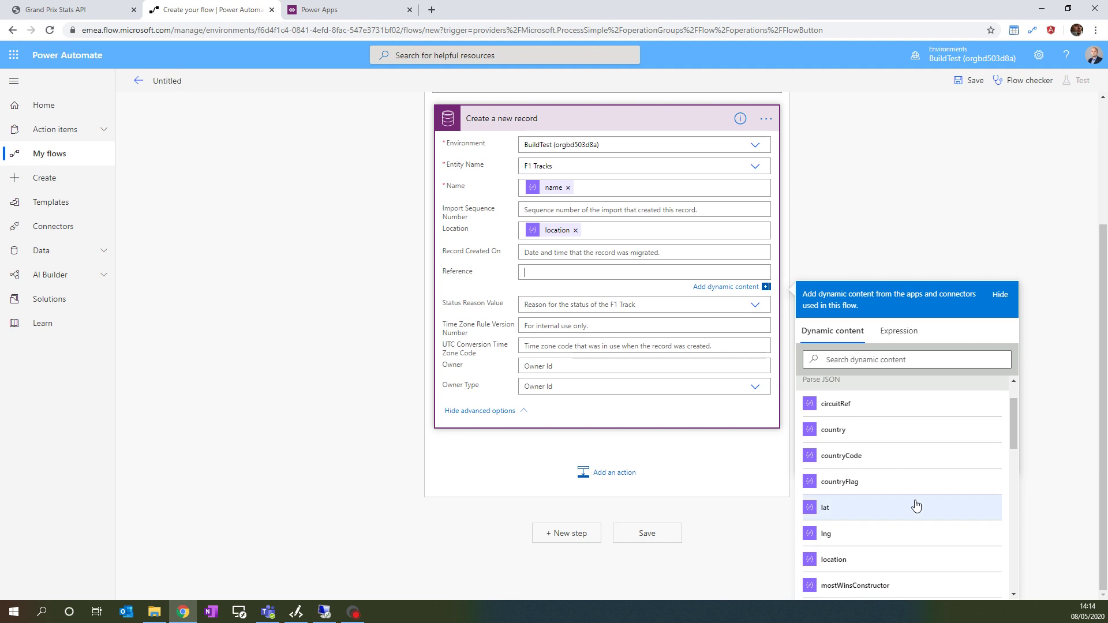
click(860, 405)
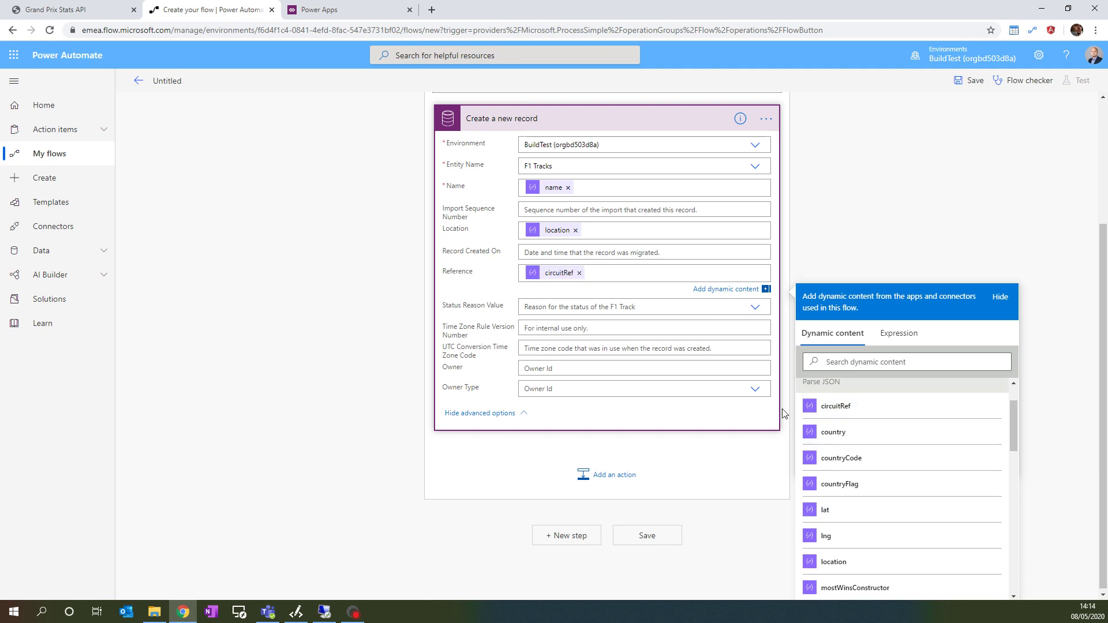
click(675, 536)
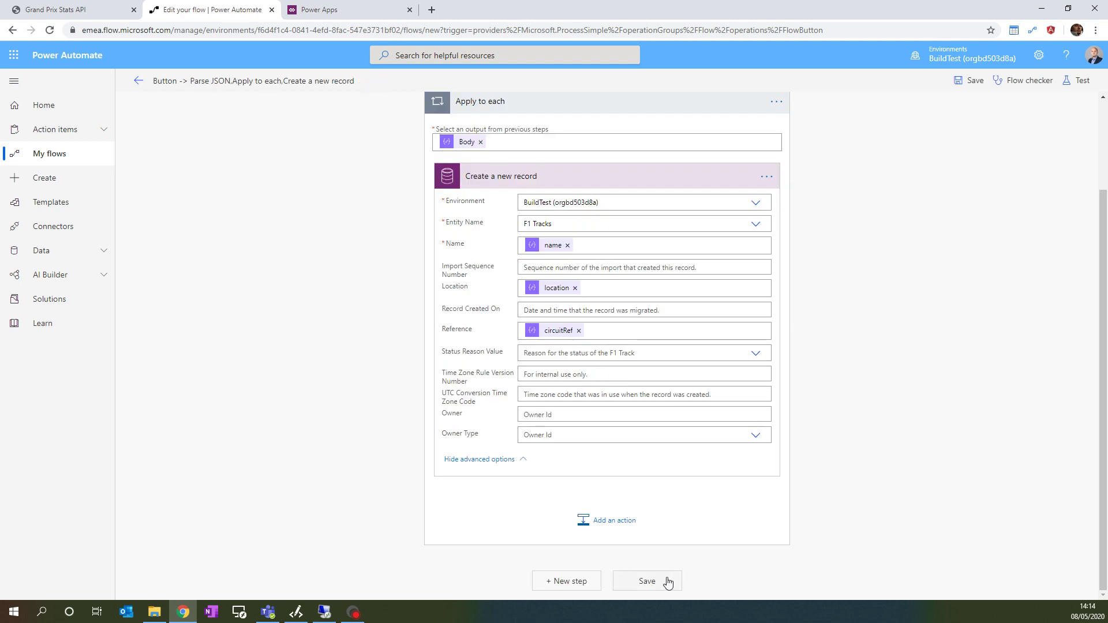
- Review the circuit entries near the end of response_1588939685813.json in Code Writer and return to the flow in Power Automate
scroll(836, 464, up, 1)
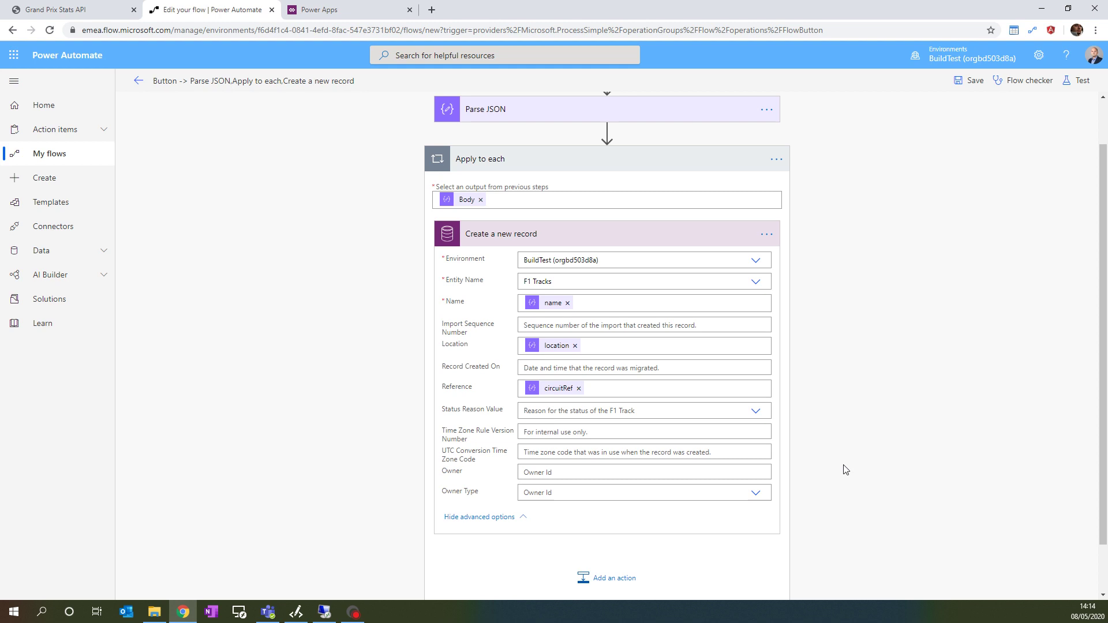
scroll(857, 514, up, 1)
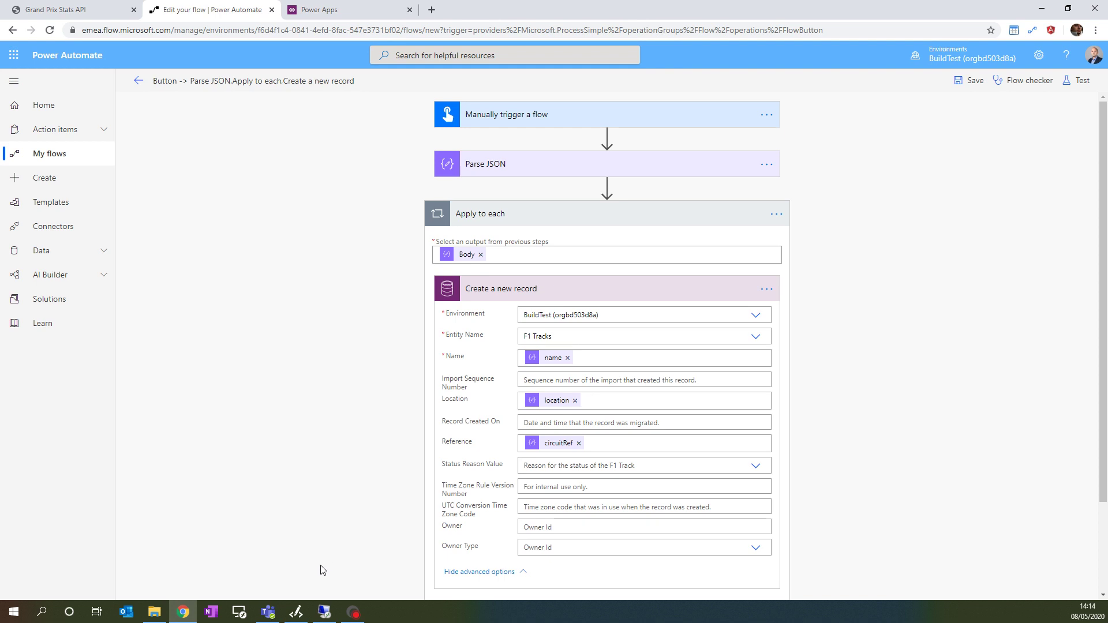
click(295, 613)
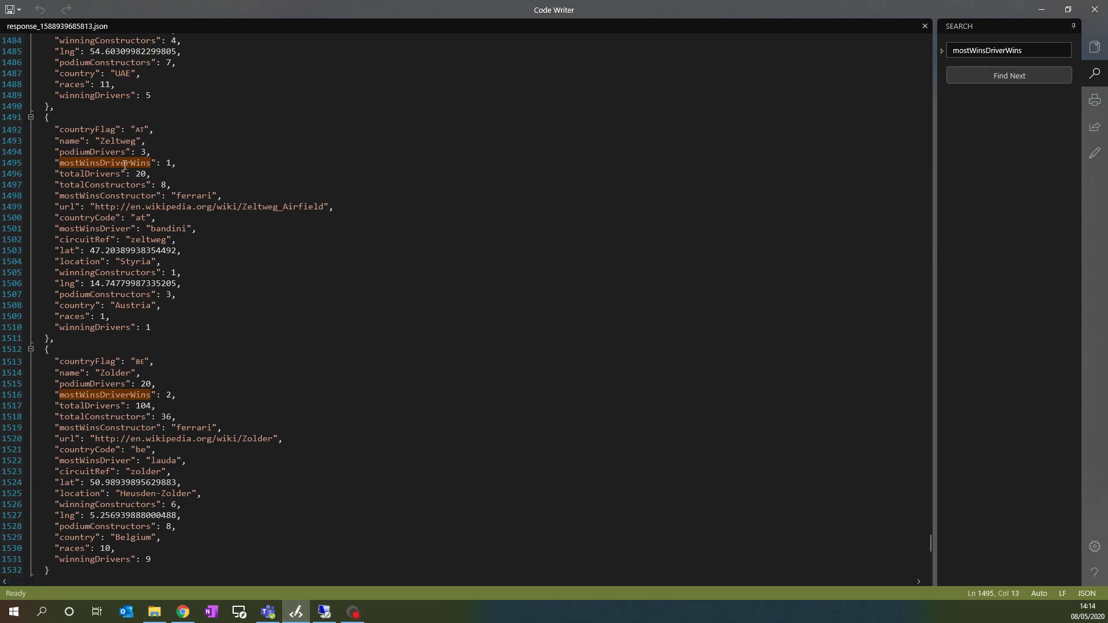
scroll(132, 246, up, 5)
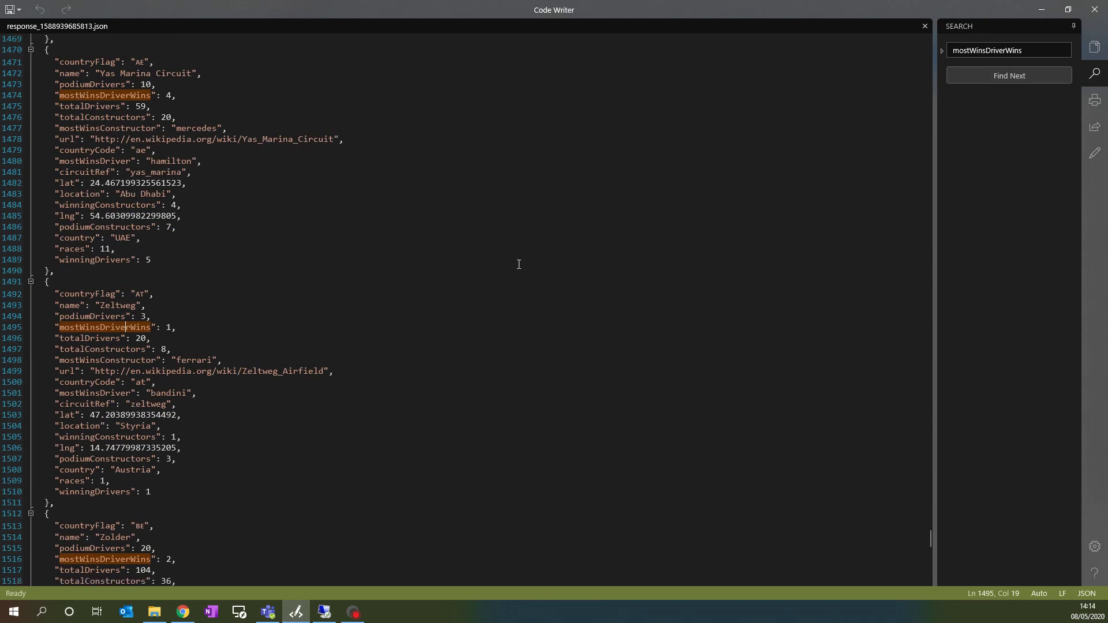
click(1042, 10)
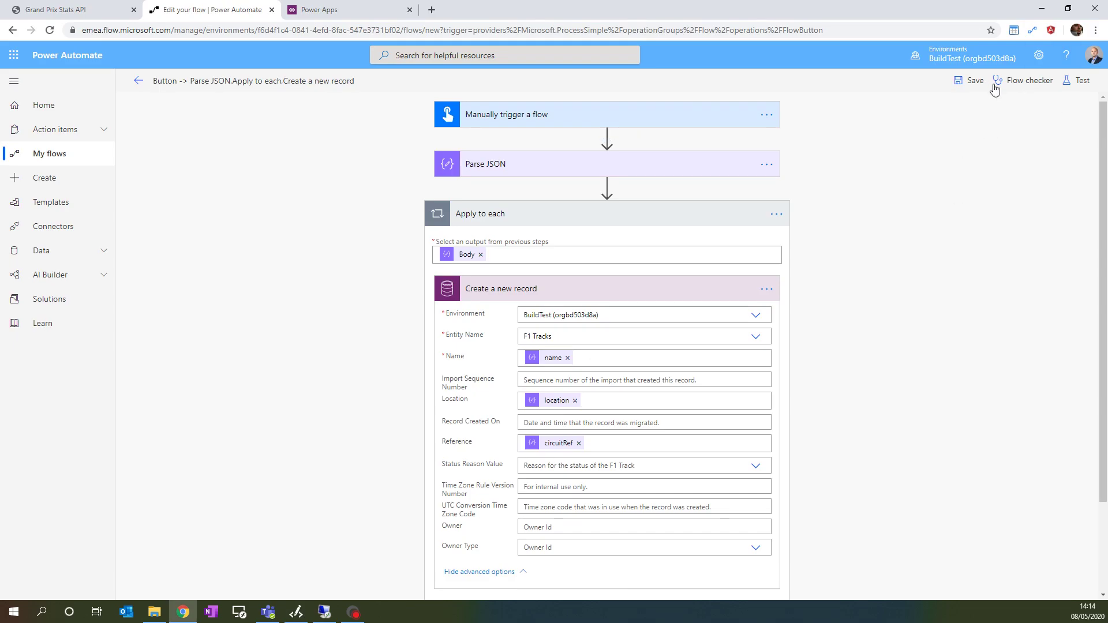
- Check the flow for errors and warnings with the Flow checker, and save the flow again
click(1020, 82)
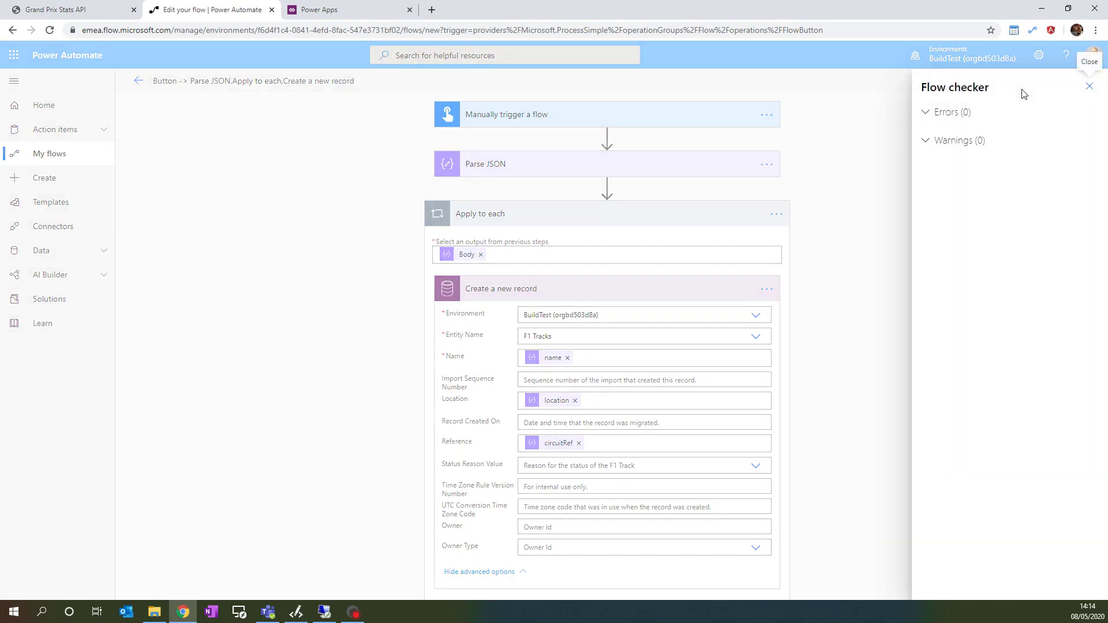
click(1089, 86)
click(970, 80)
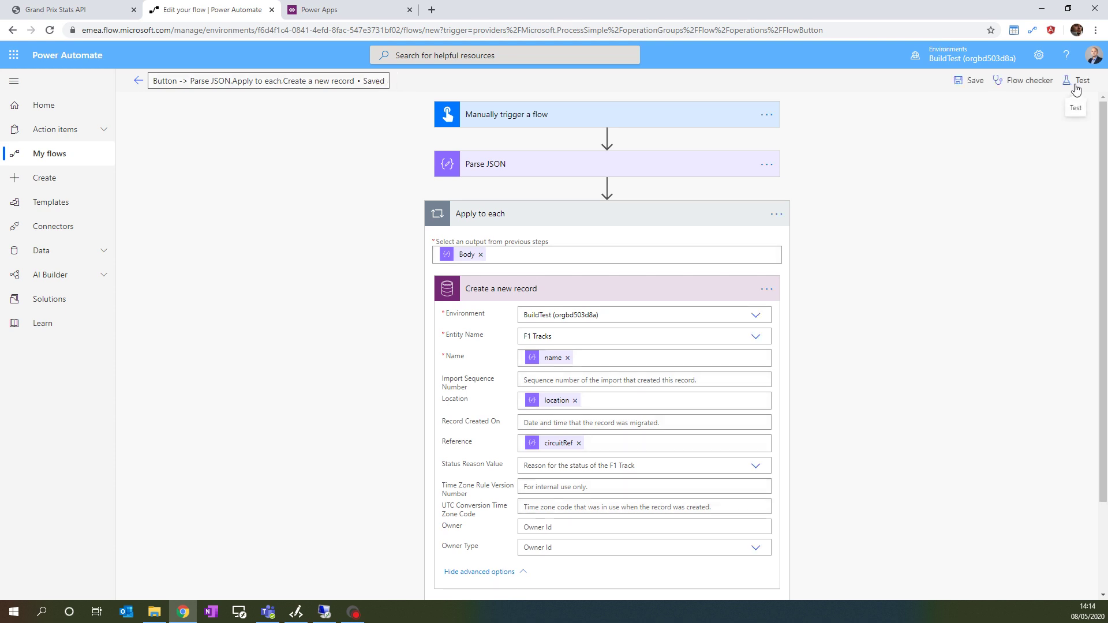
- Test the flow by performing the trigger action manually, and run it with the Common Data Service connection
click(1075, 87)
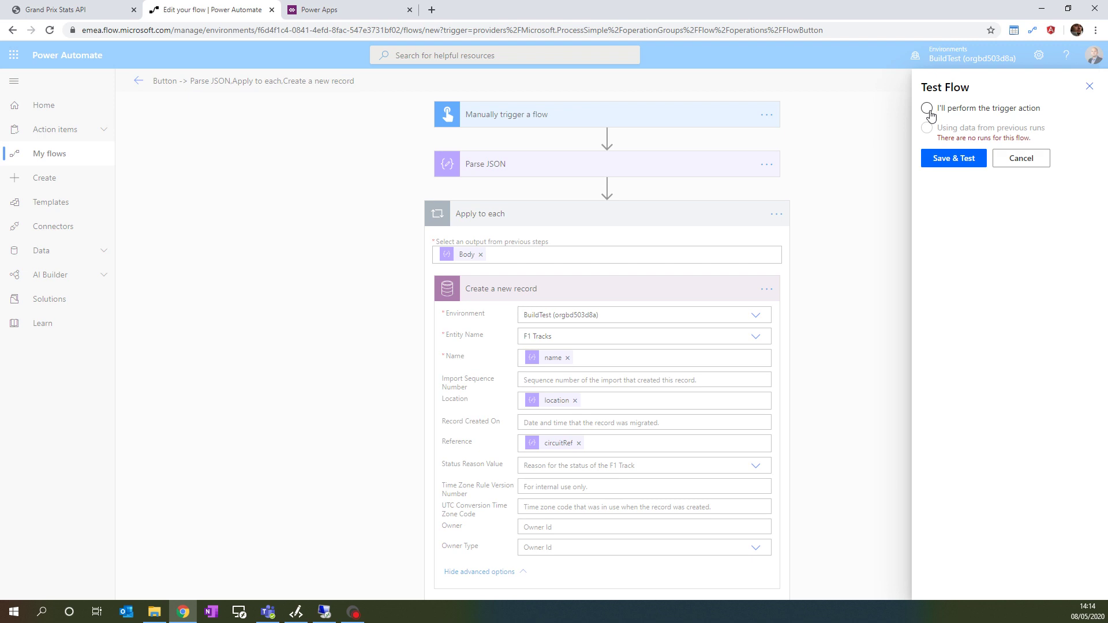
click(928, 109)
click(972, 158)
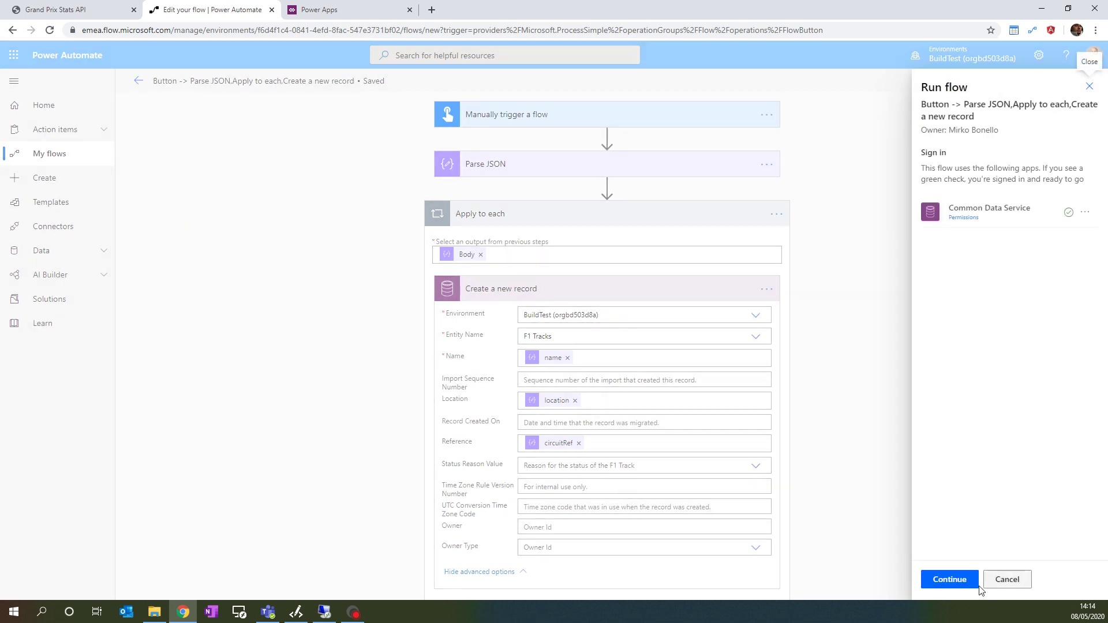
click(977, 585)
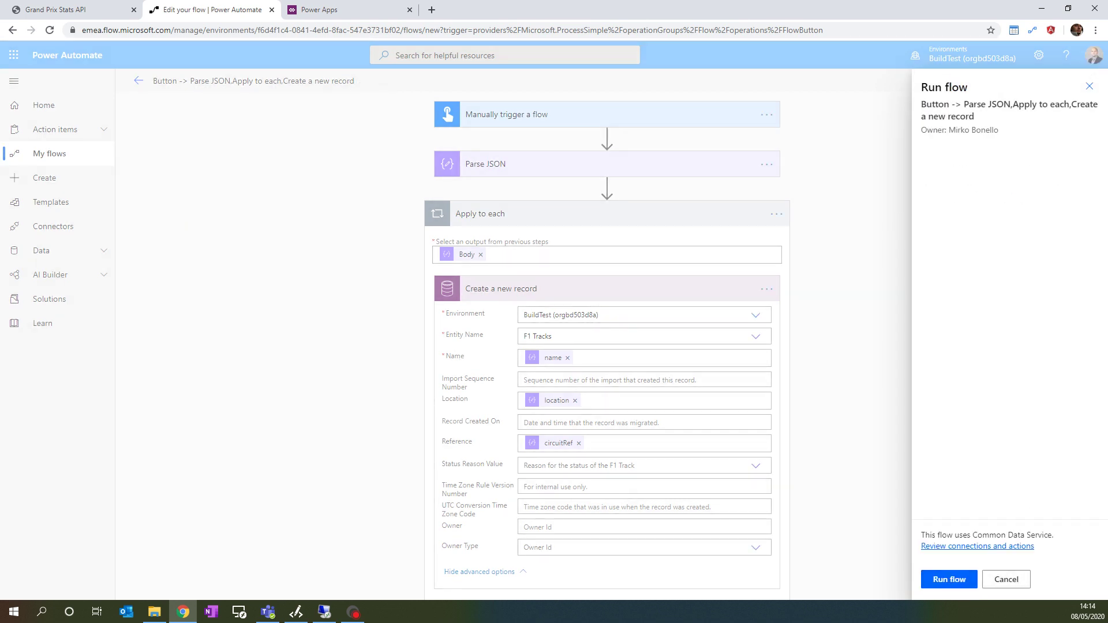
click(959, 580)
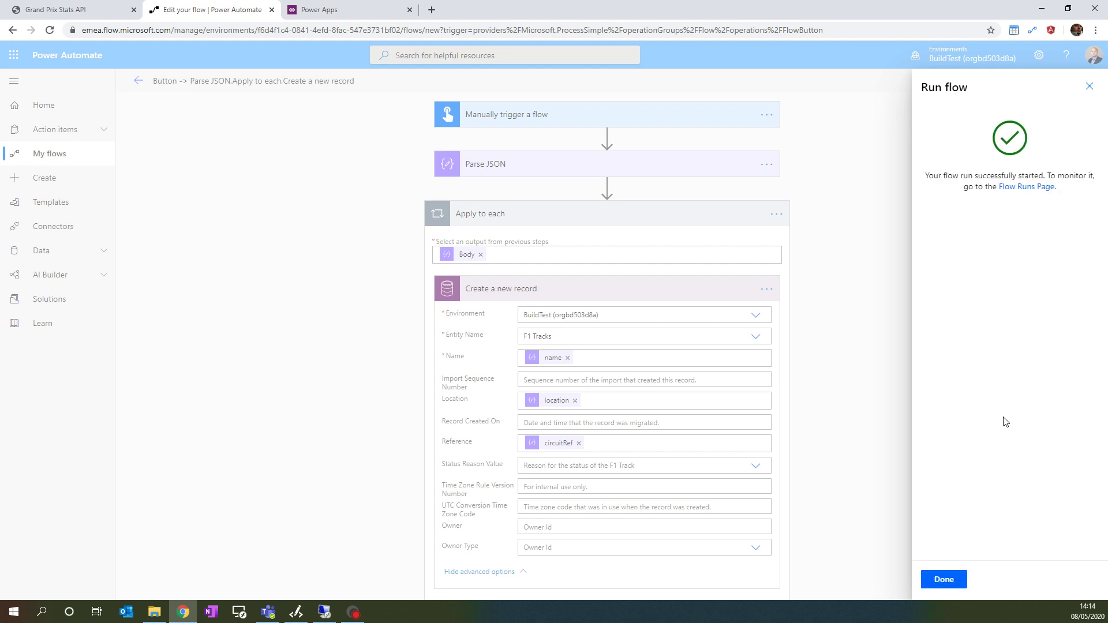
click(943, 579)
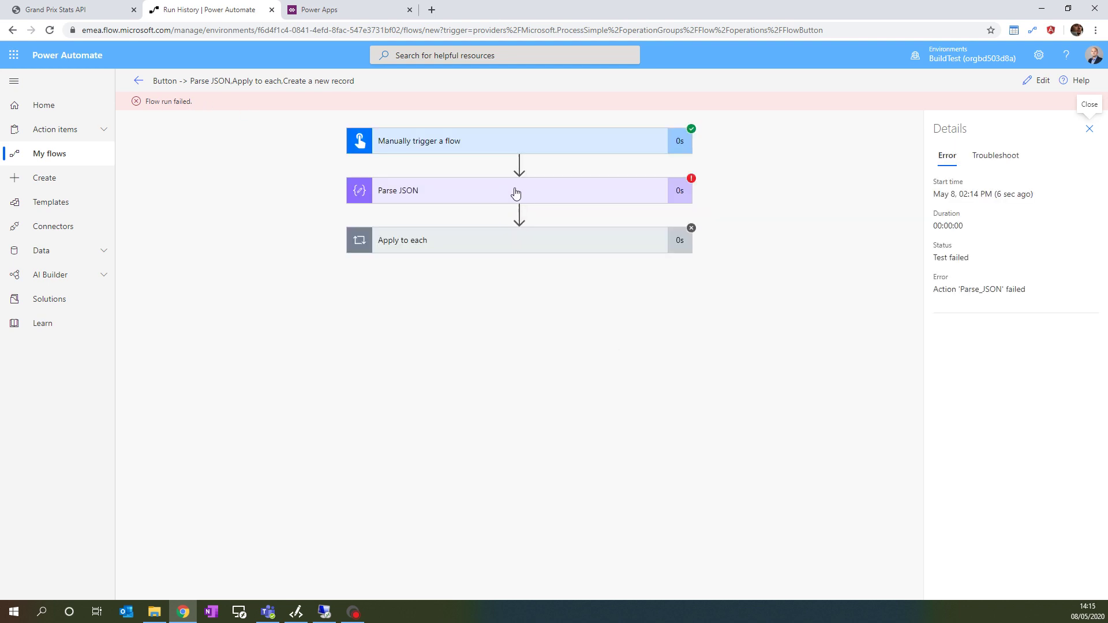
- Examine the Parse JSON action's inputs, schema and full error output in the flow run, including the path of the faulty item
click(684, 191)
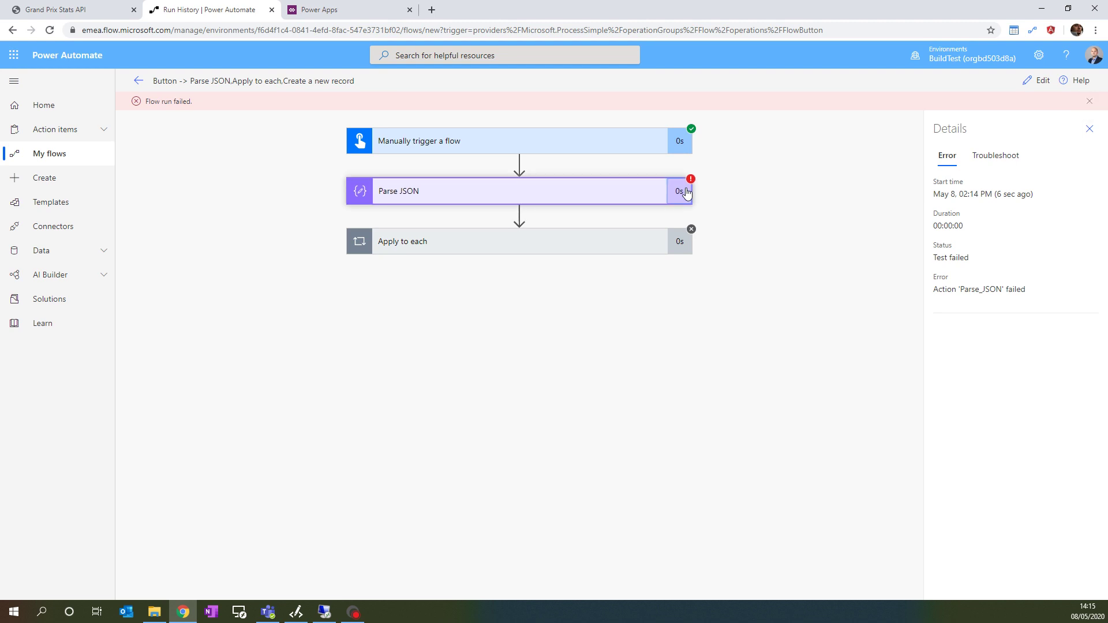
click(511, 187)
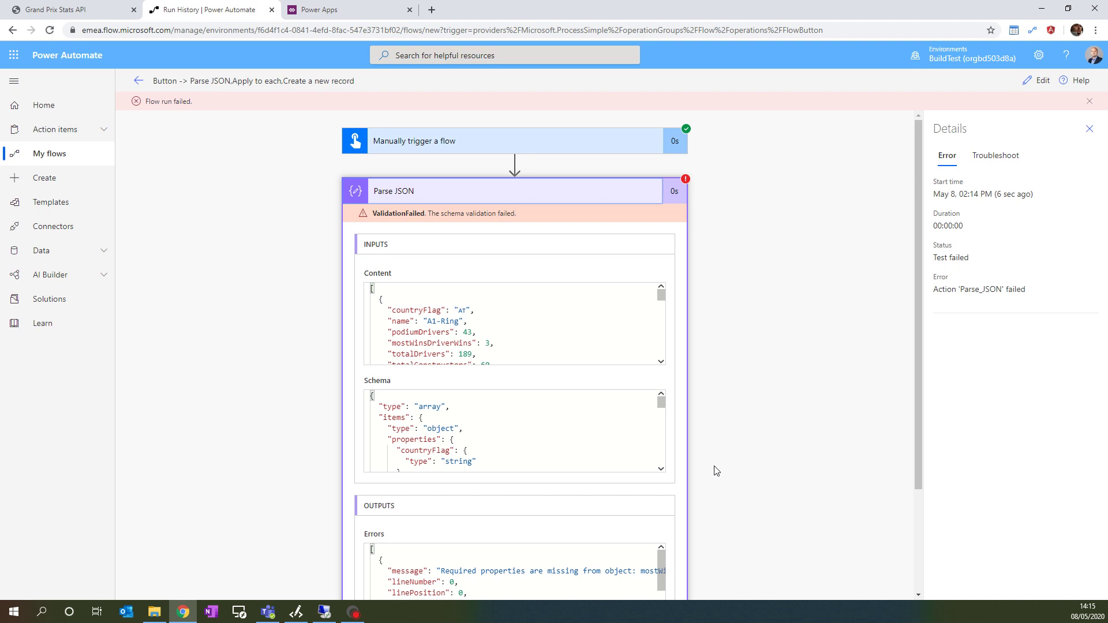
scroll(629, 499, down, 1)
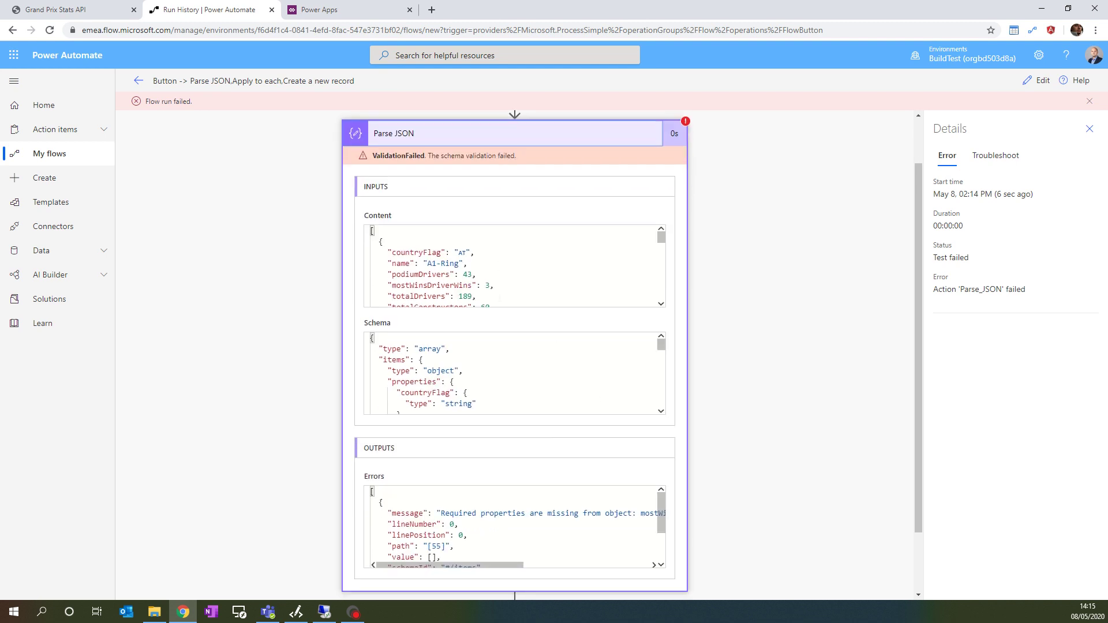
scroll(515, 366, down, 3)
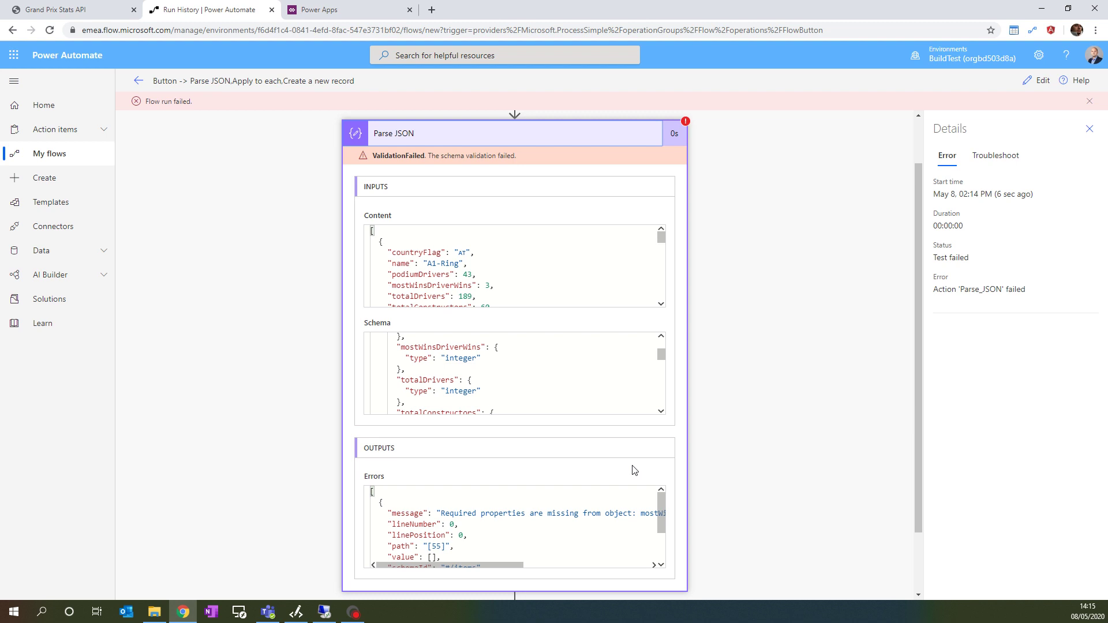
scroll(646, 511, down, 2)
scroll(646, 511, up, 2)
drag(522, 567, 618, 564)
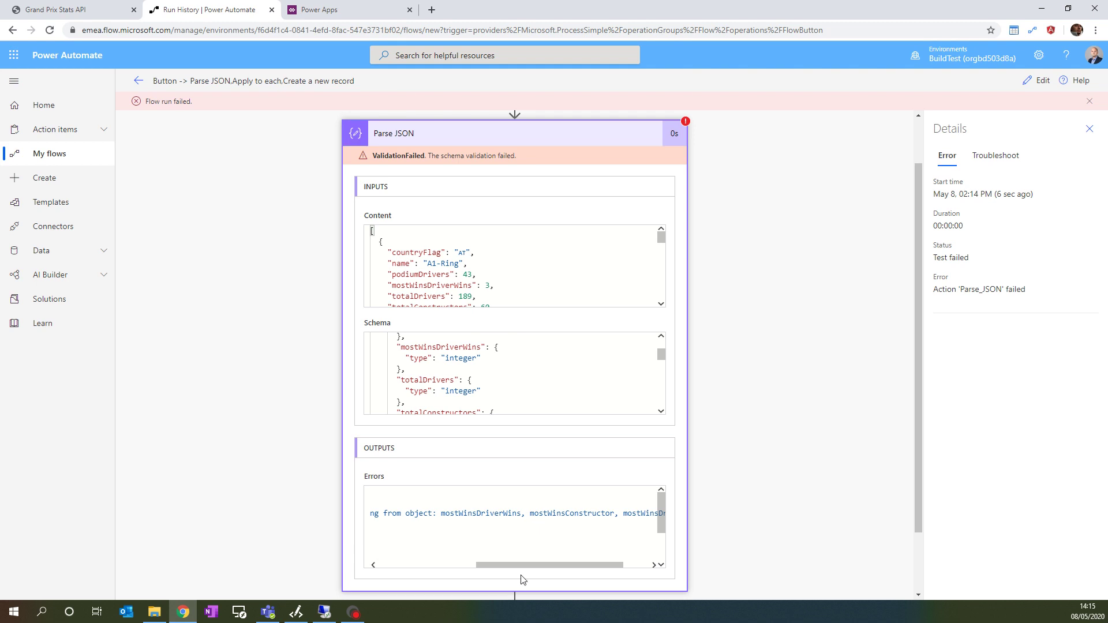
drag(565, 570, 463, 565)
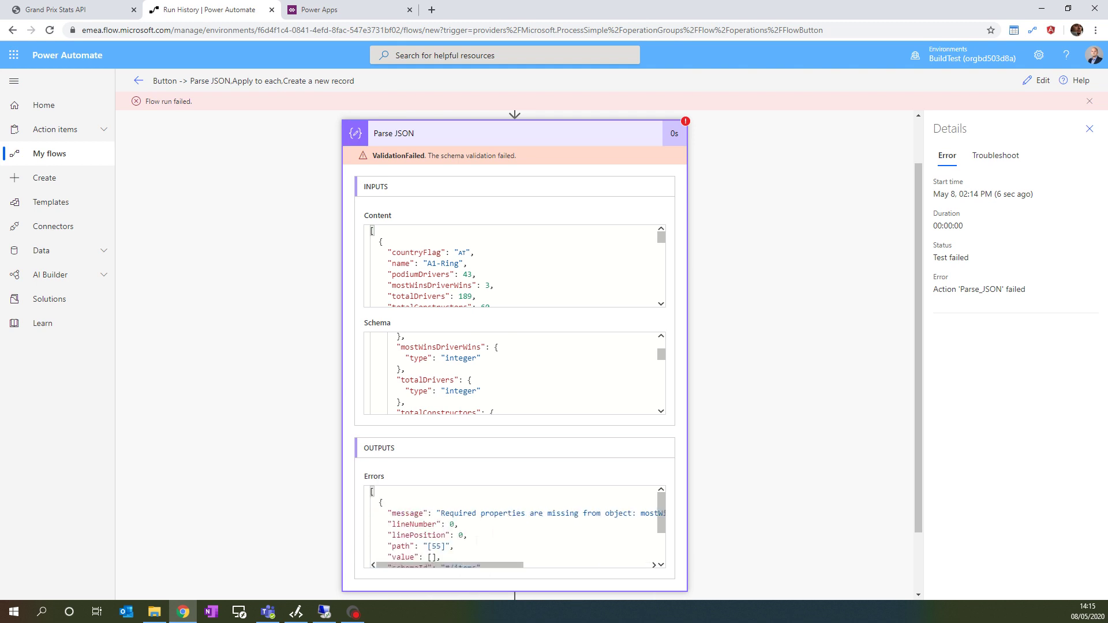
double_click(439, 546)
- Switch to Code Writer, locate the Port Imperial Street Circuit object in the JSON file and delete it along with its leftover line and comma
click(300, 616)
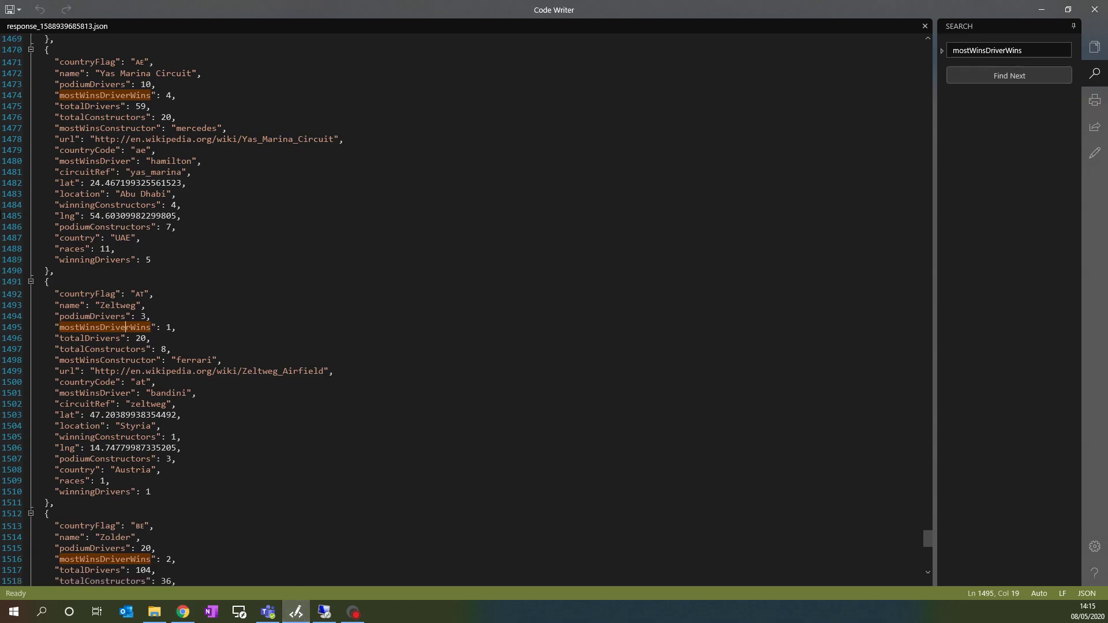
scroll(841, 215, down, 4)
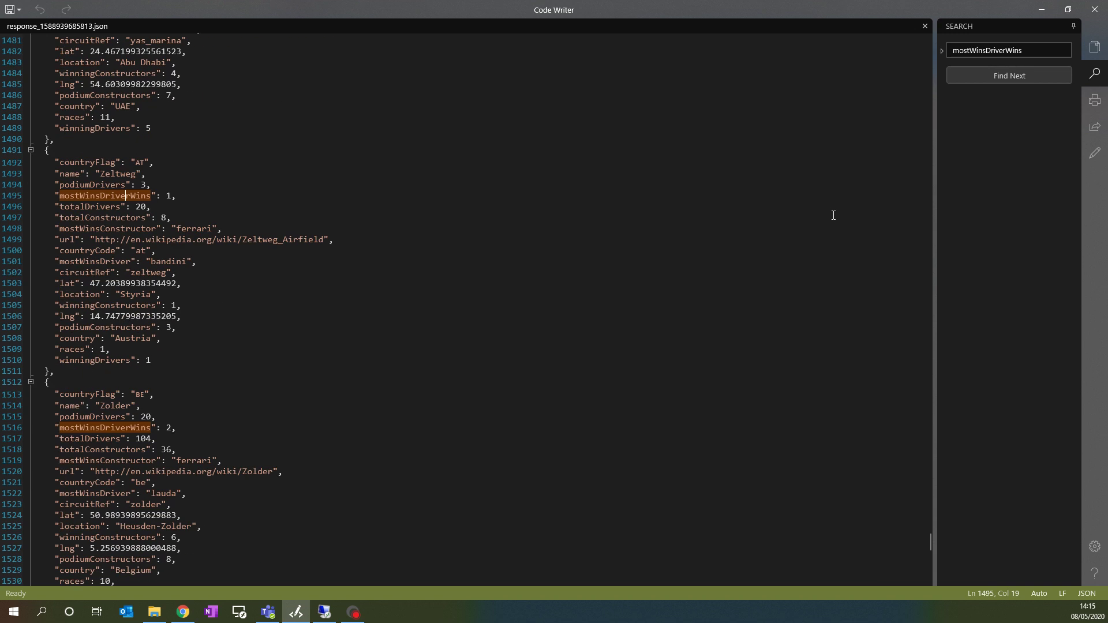
scroll(834, 215, up, 5)
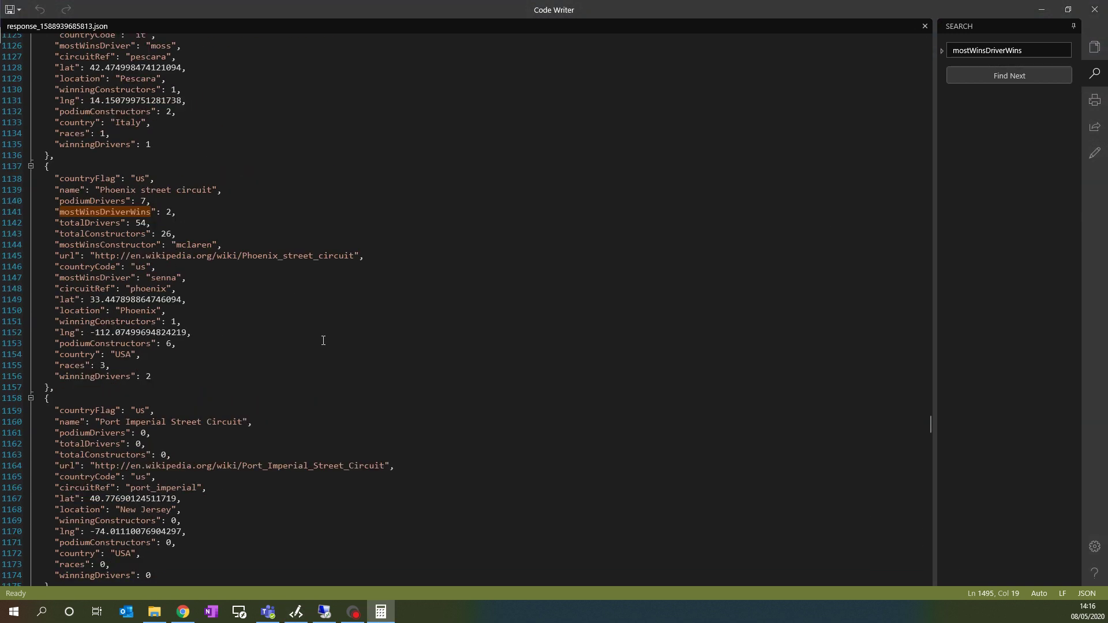
scroll(323, 341, down, 2)
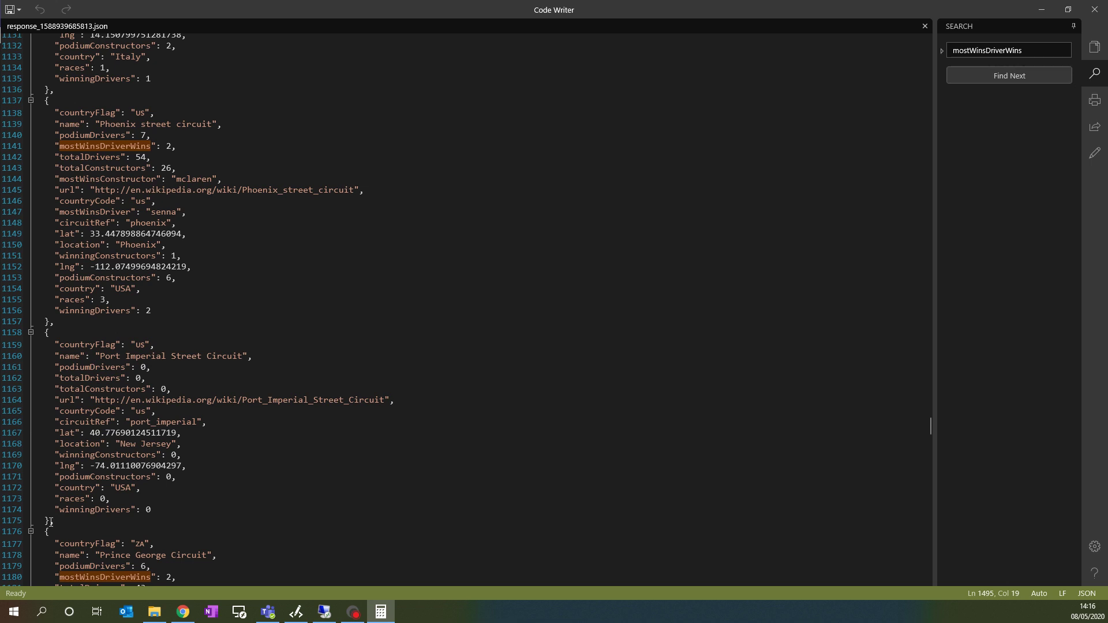
drag(51, 522, 17, 335)
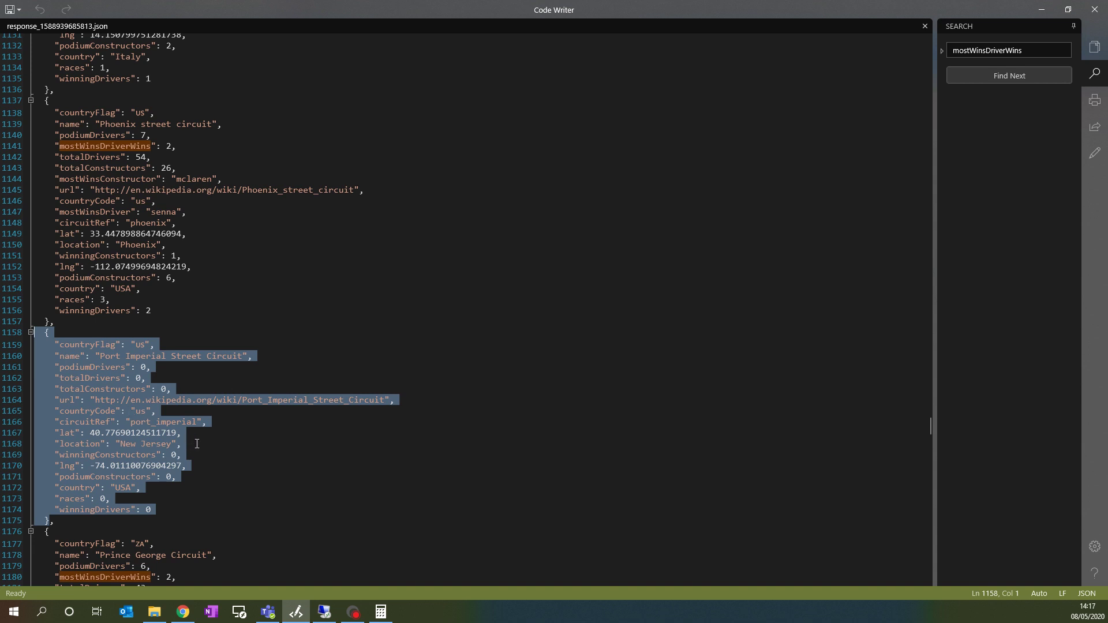
key(Delete)
key(BackSpace)
key(BackSpace)
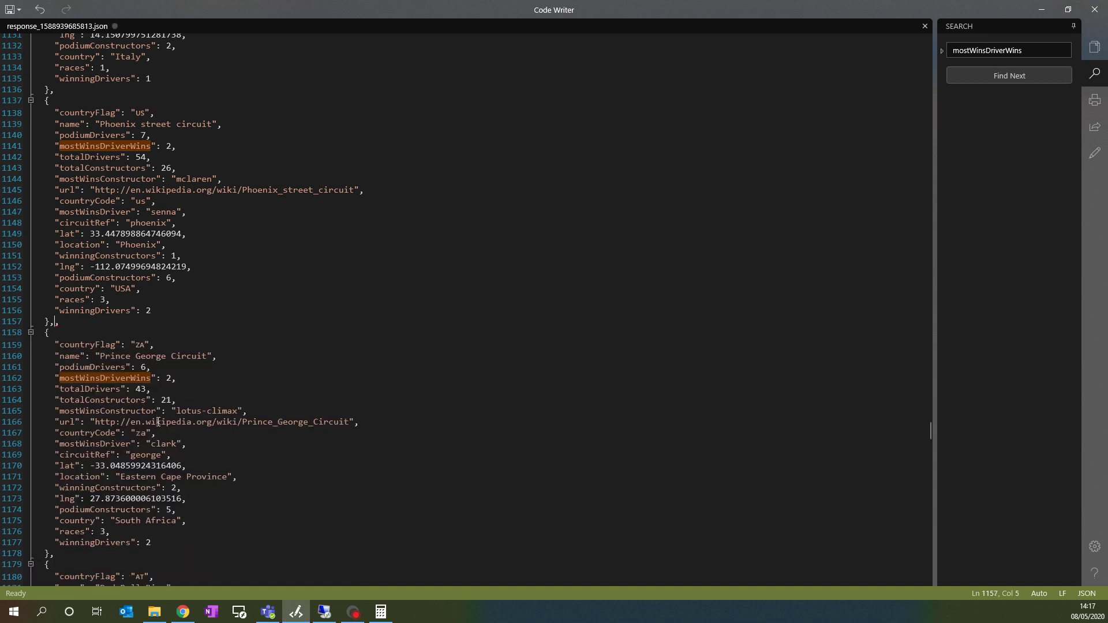
- Copy the entire corrected circuit JSON from the Code Writer file and switch back to Power Automate in Chrome
click(208, 291)
key(ctrl+shift+End)
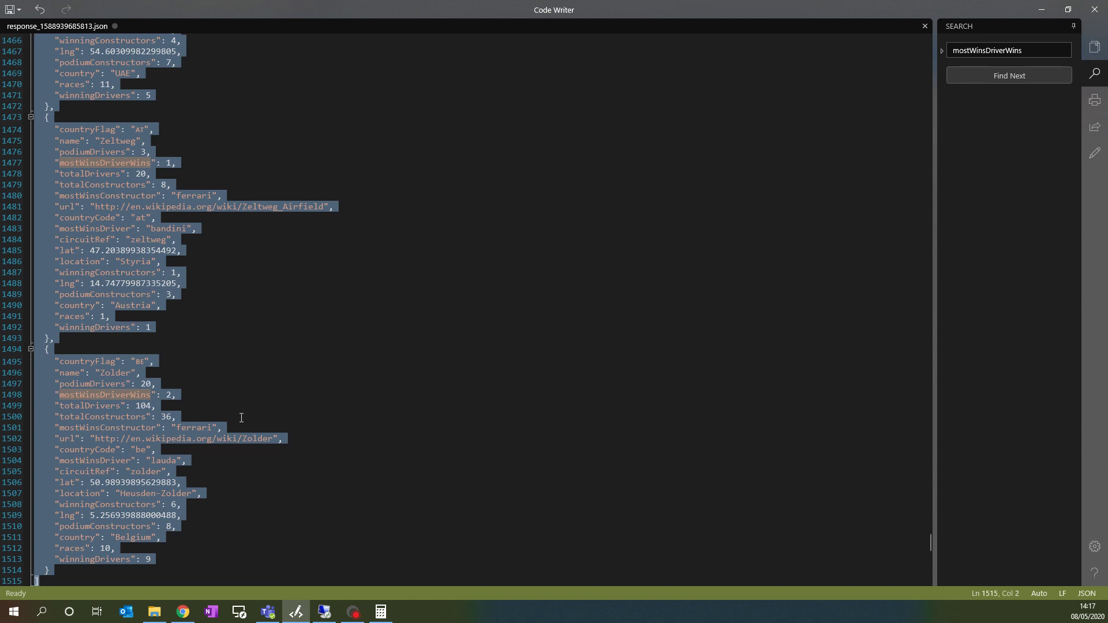
click(183, 612)
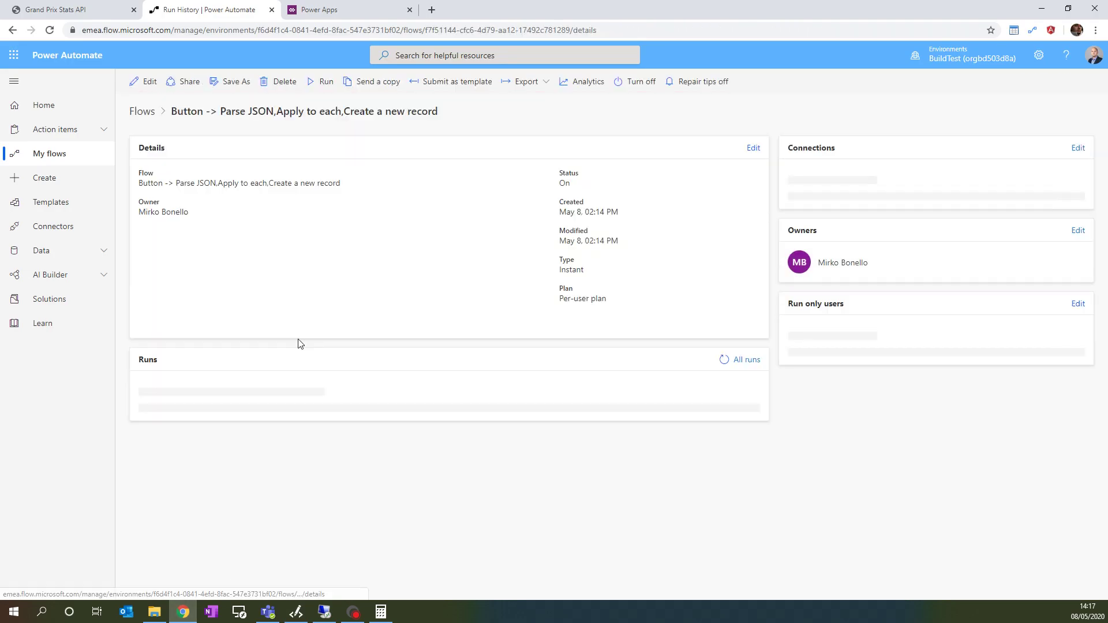
- Edit the flow, replace the Parse JSON action's whole content with the copied corrected JSON, and save the flow
click(142, 79)
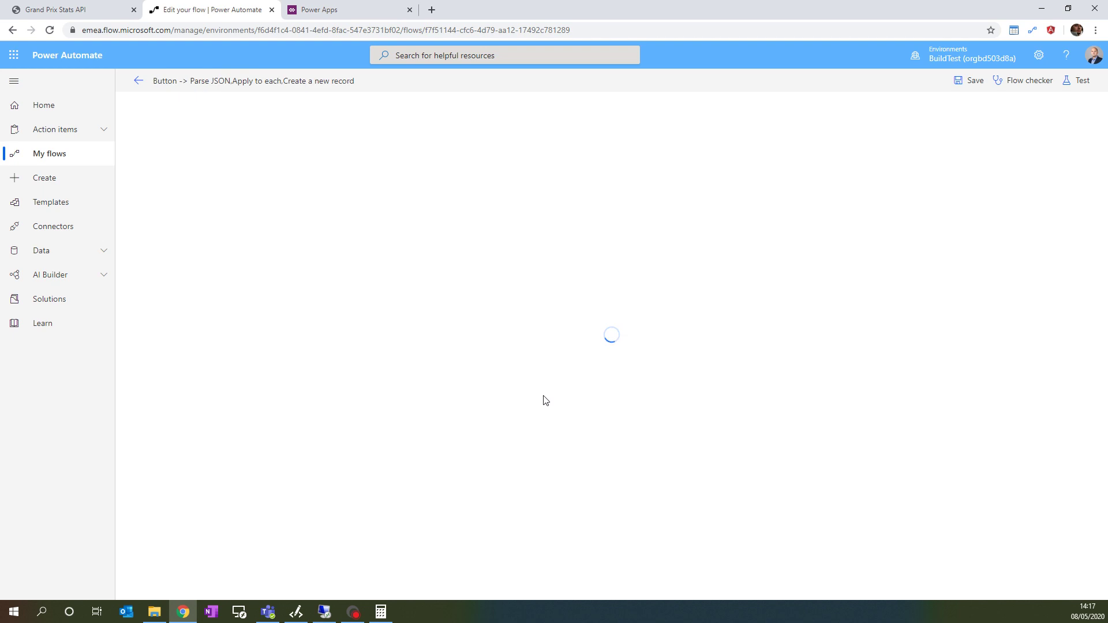
click(531, 166)
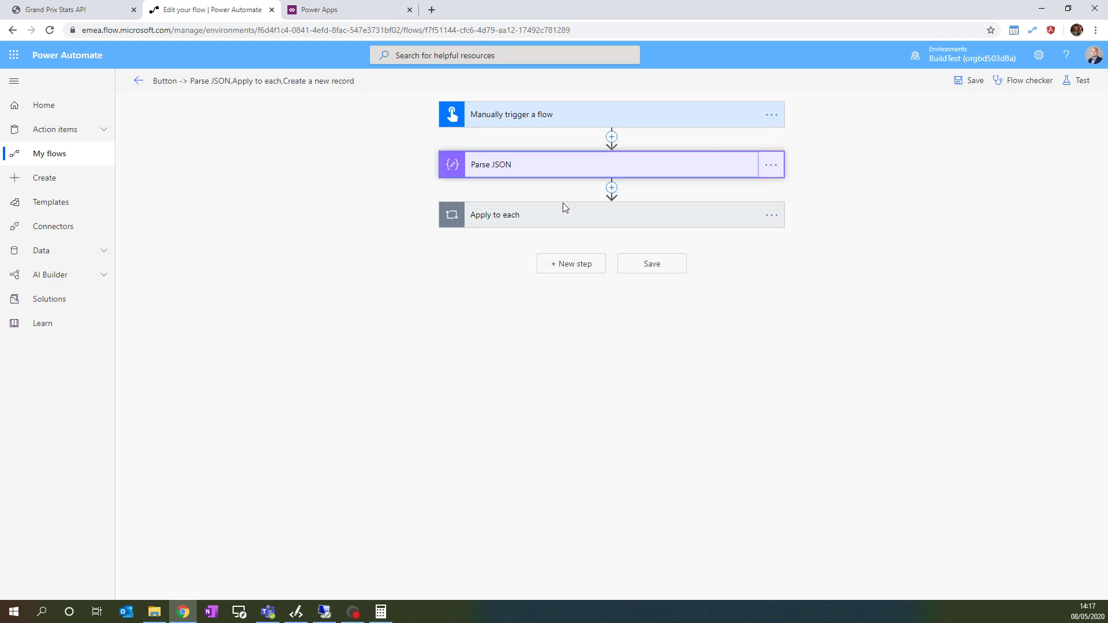
click(749, 167)
click(599, 259)
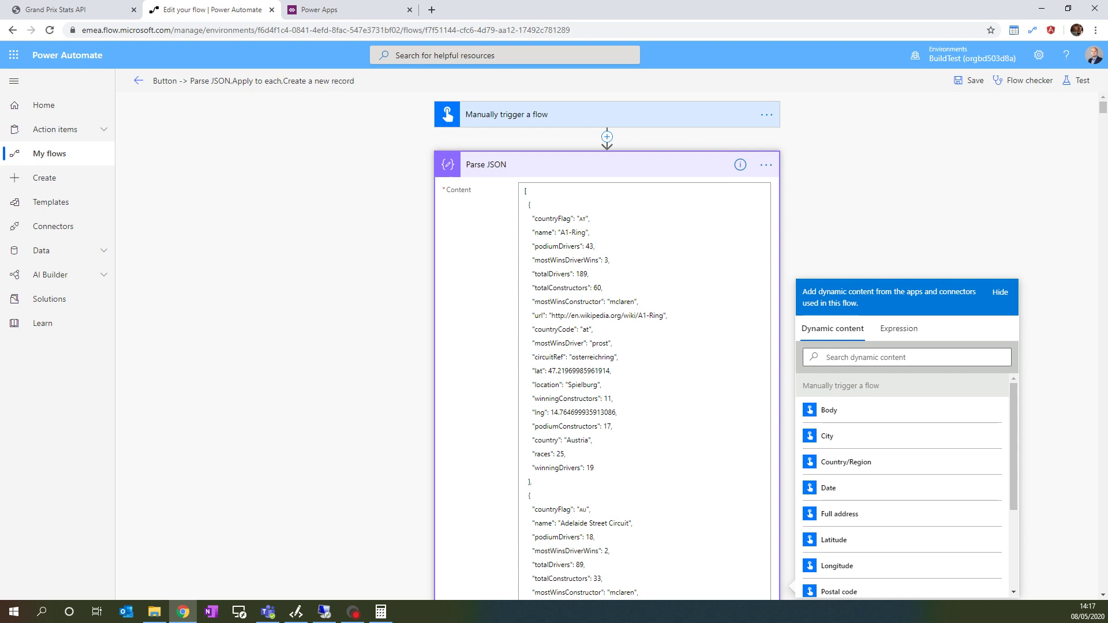
key(ctrl+a)
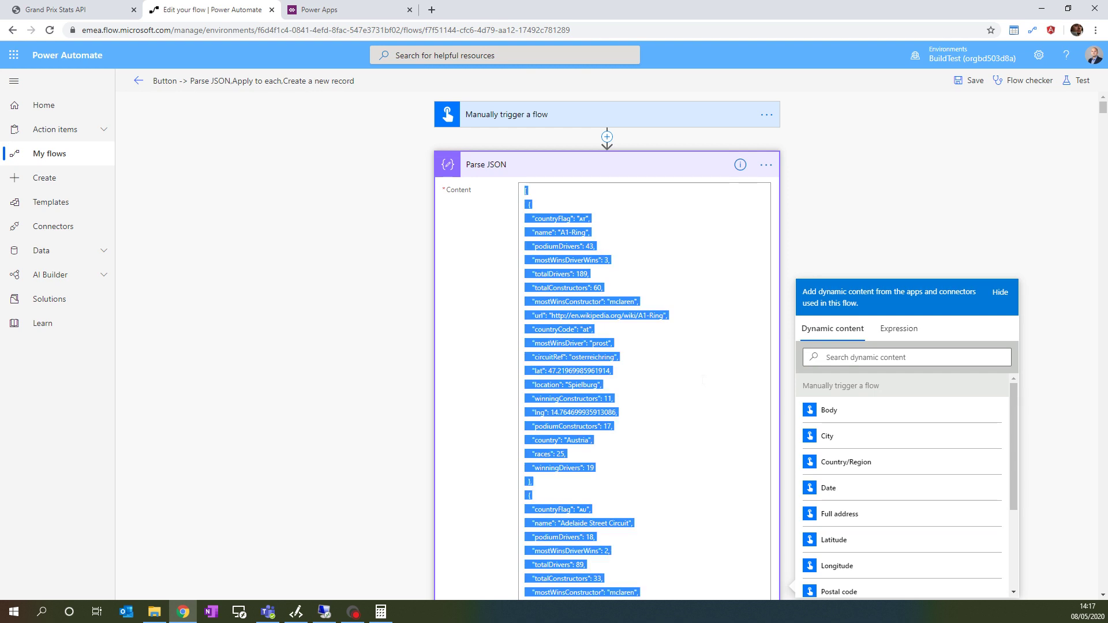
key(ctrl+v)
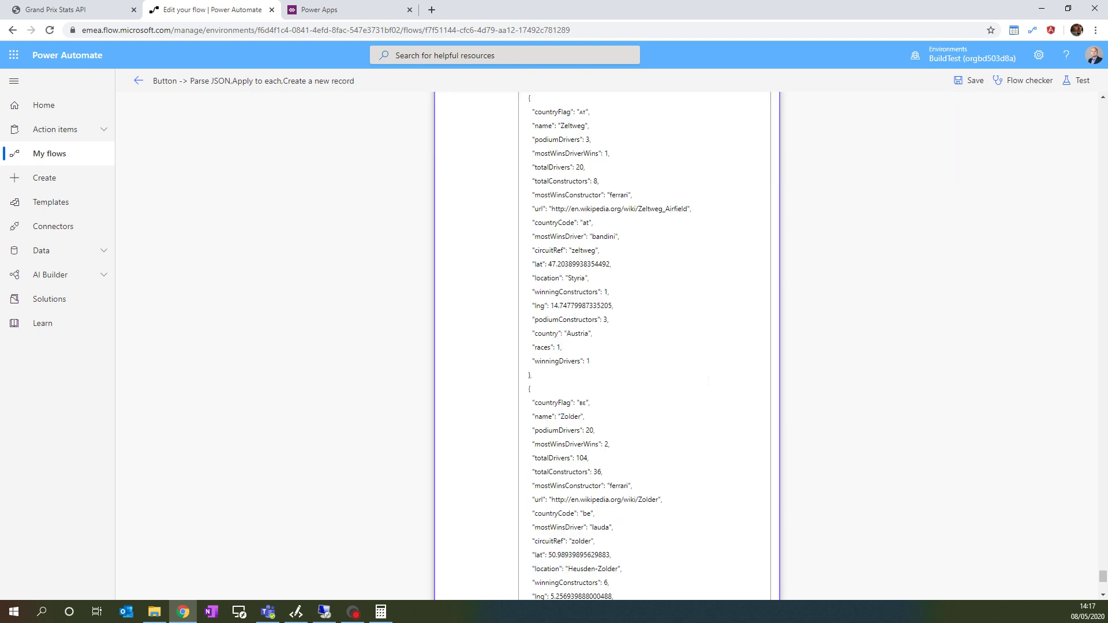
click(971, 81)
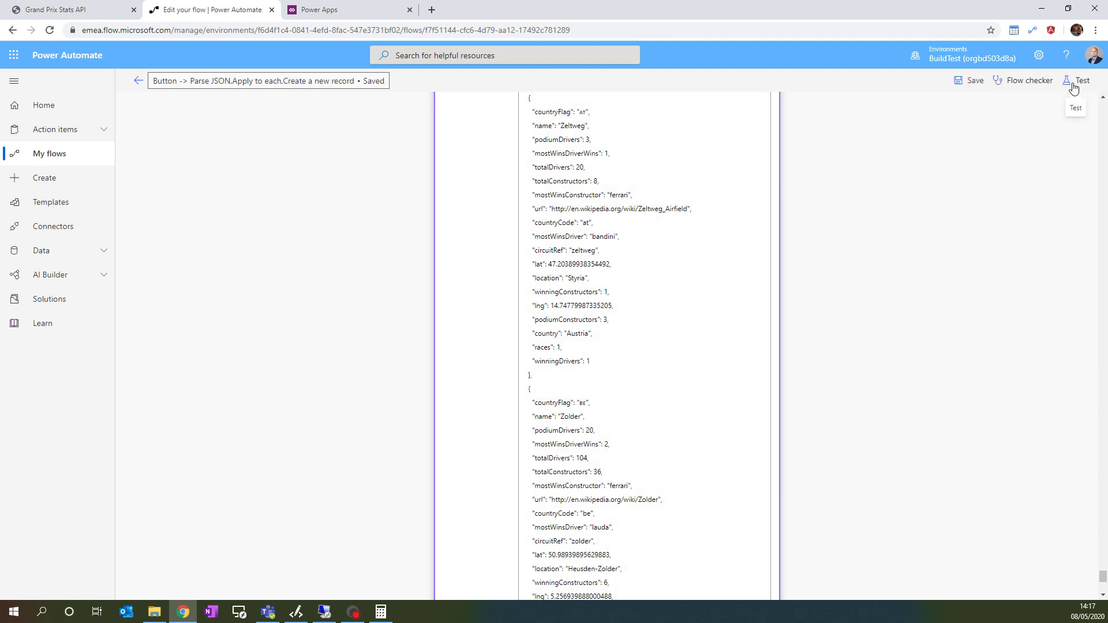
- Test the flow by performing the trigger action manually, run it, and go to the run's details
click(1072, 128)
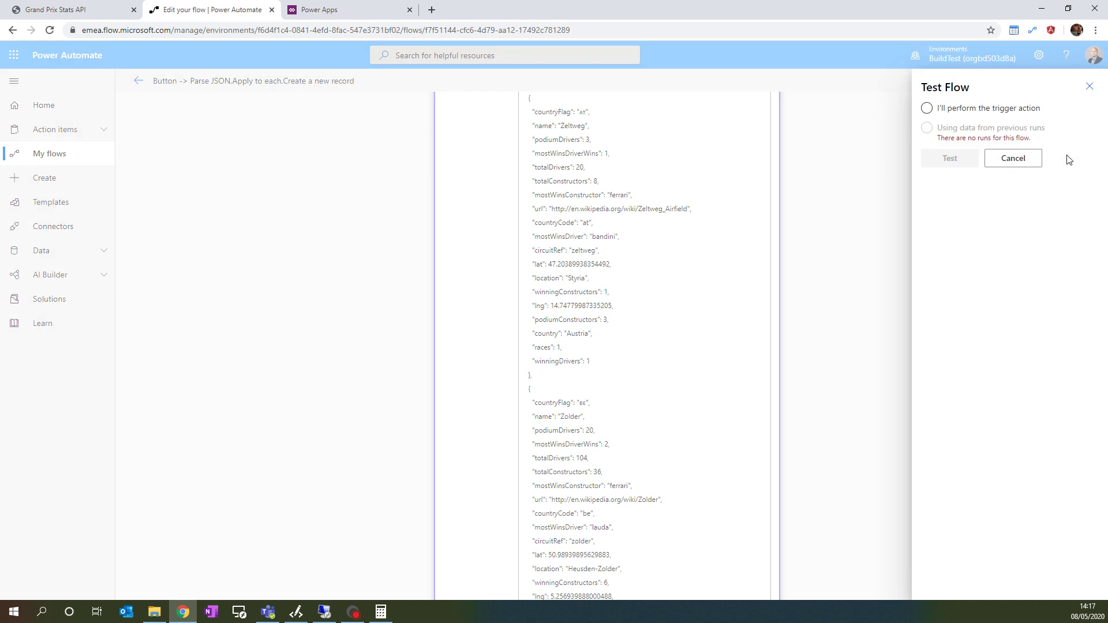
click(927, 109)
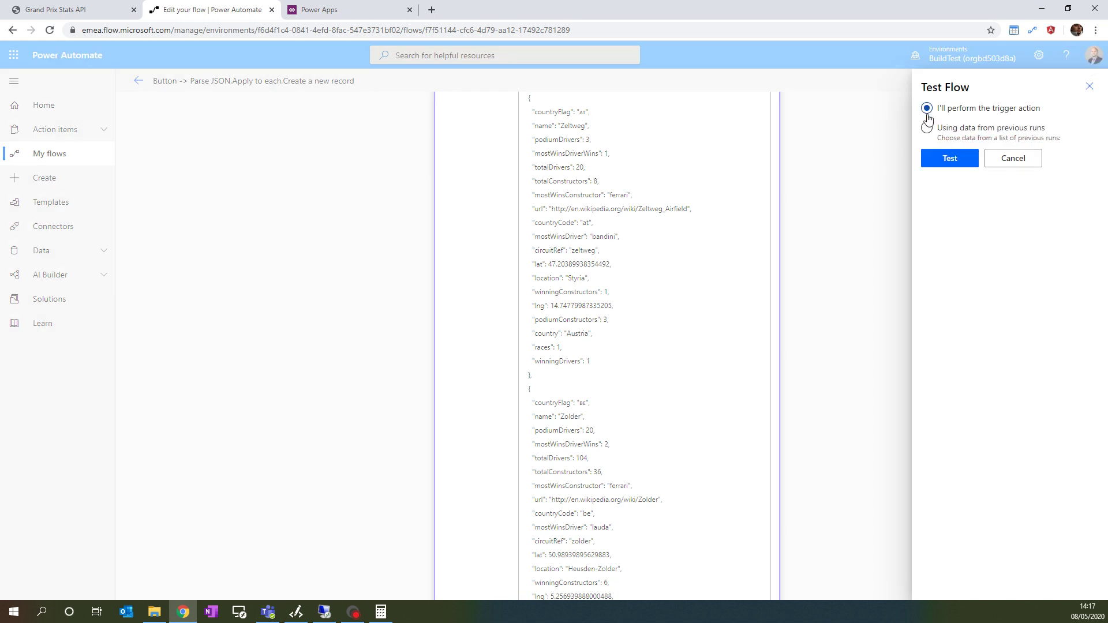
click(944, 163)
click(962, 587)
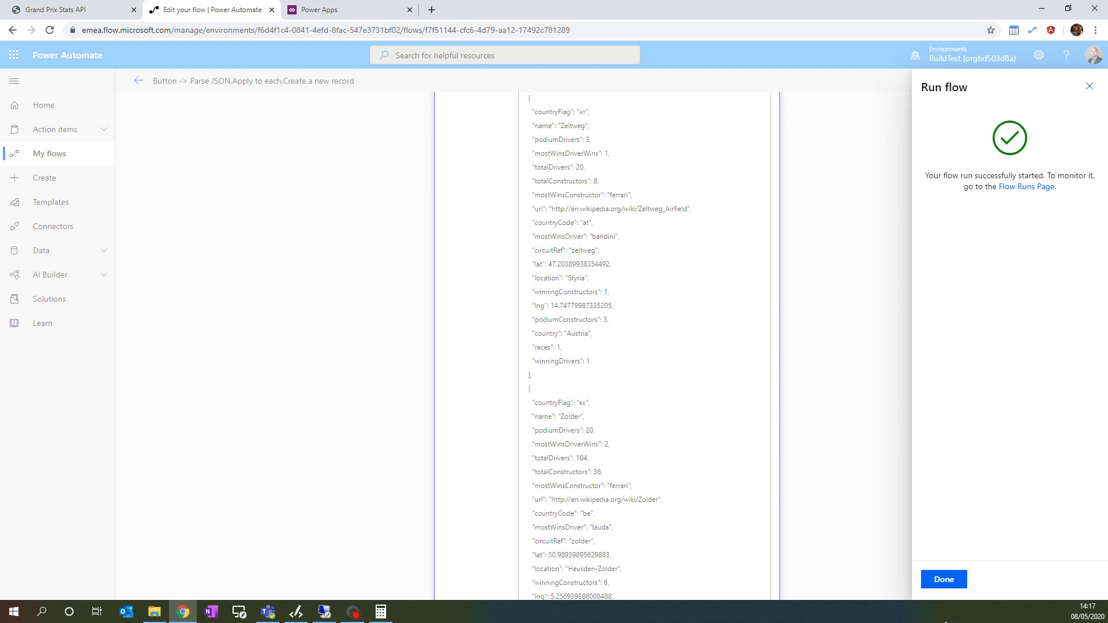
click(938, 582)
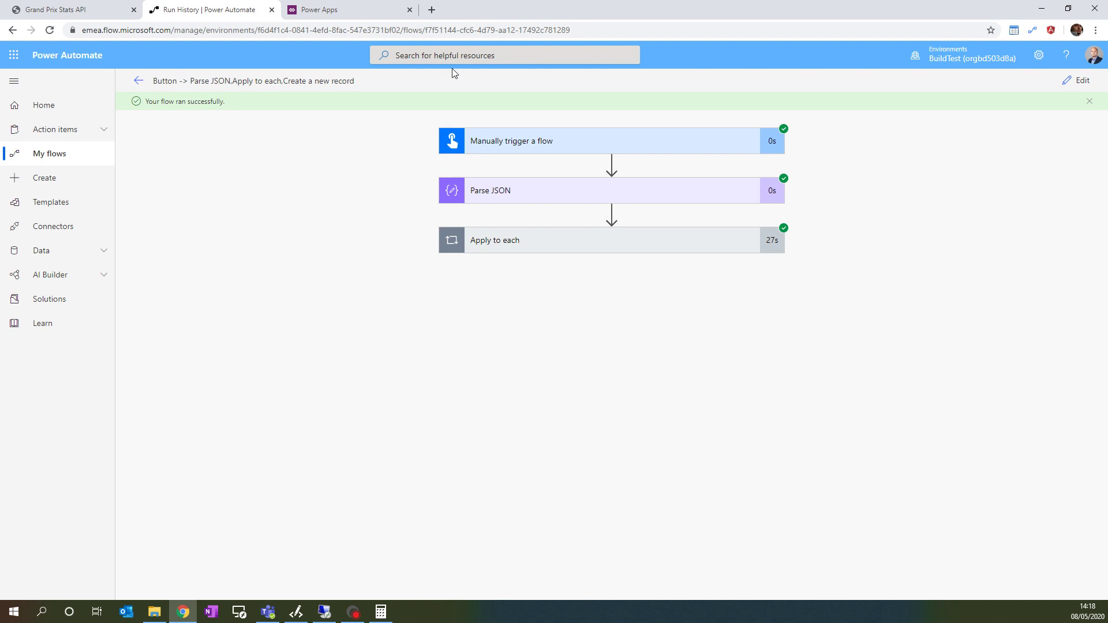
- Switch to Power Apps, add Location and Reference columns between Name and Created On in the Active F1 Tracks view, and return to the F1 Track views
click(337, 16)
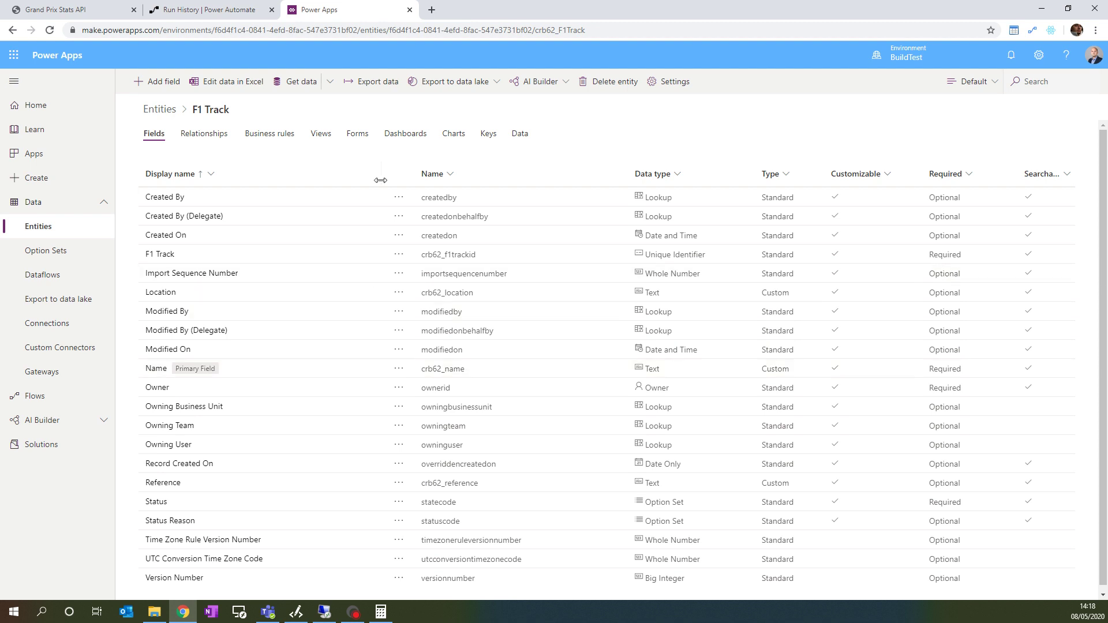
click(323, 134)
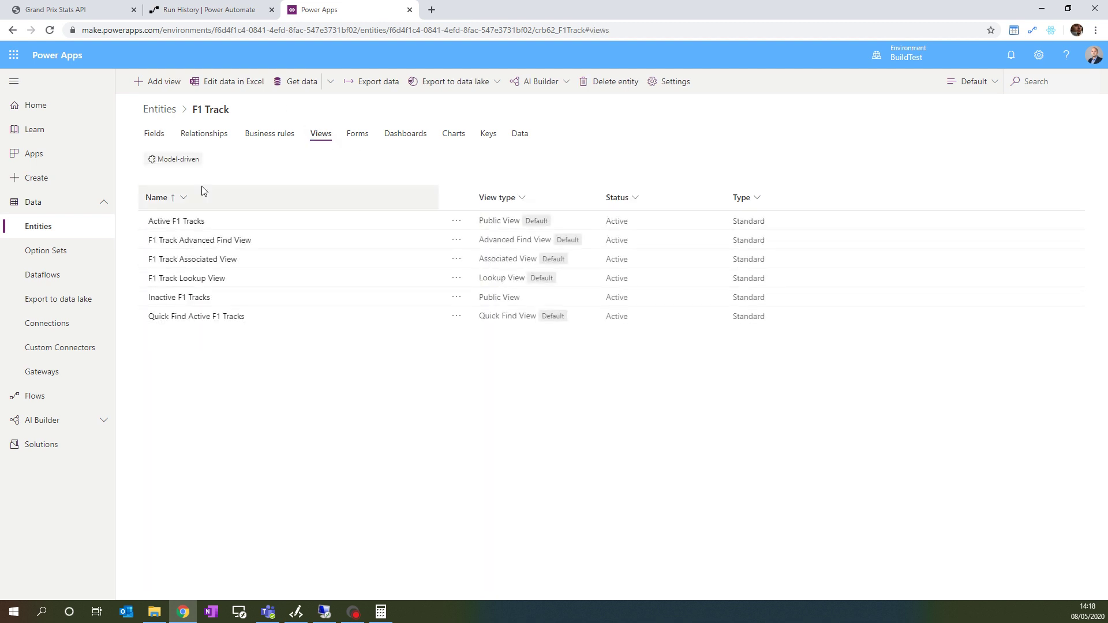
click(196, 221)
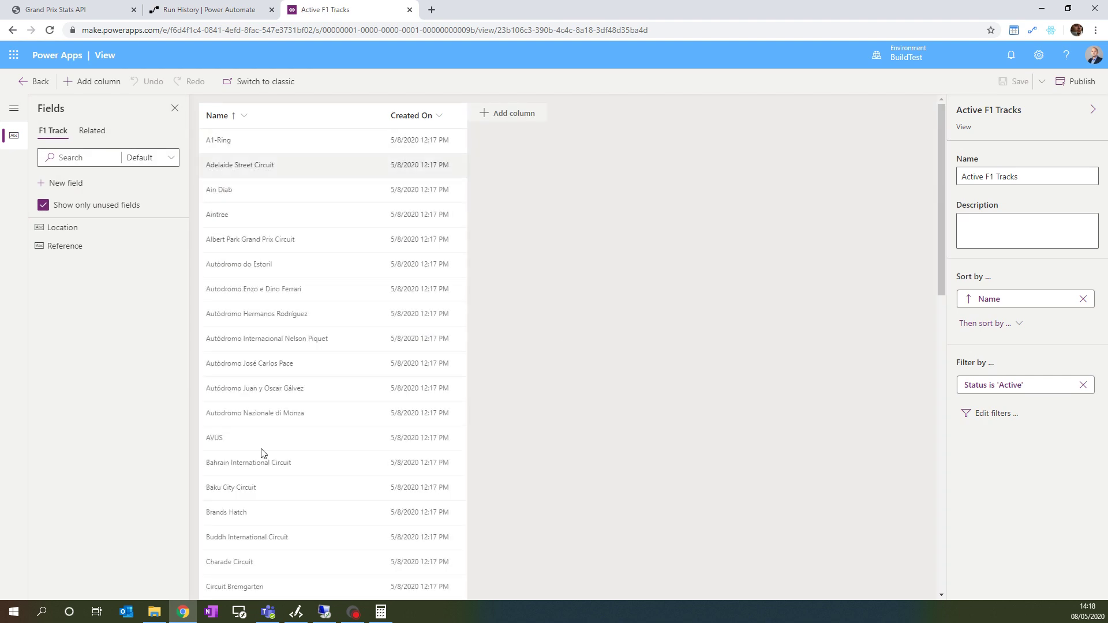
click(80, 232)
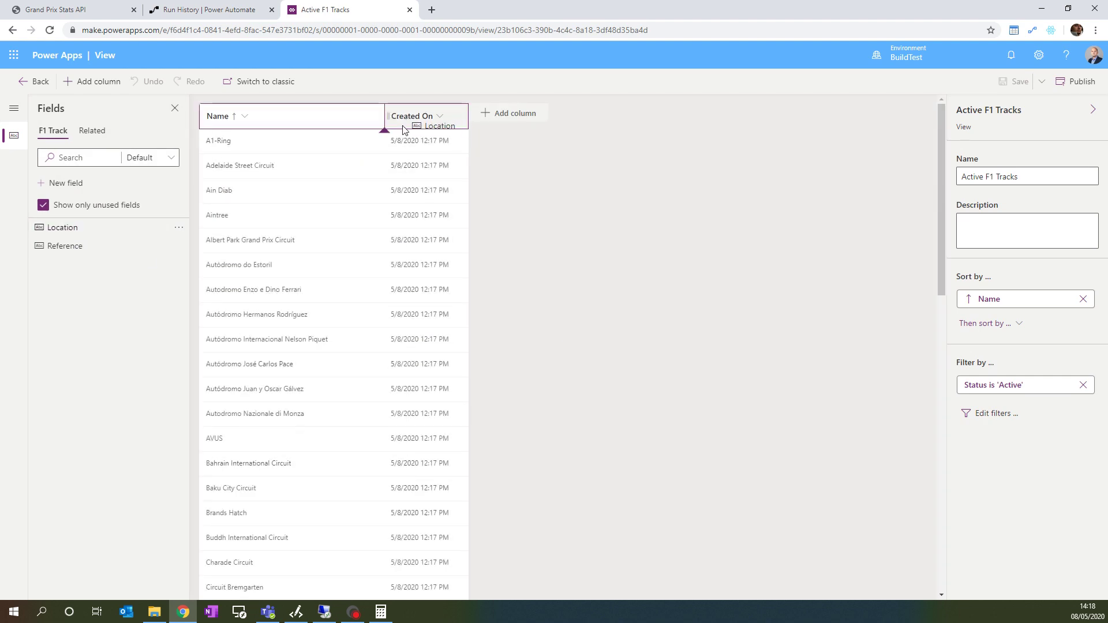
click(82, 234)
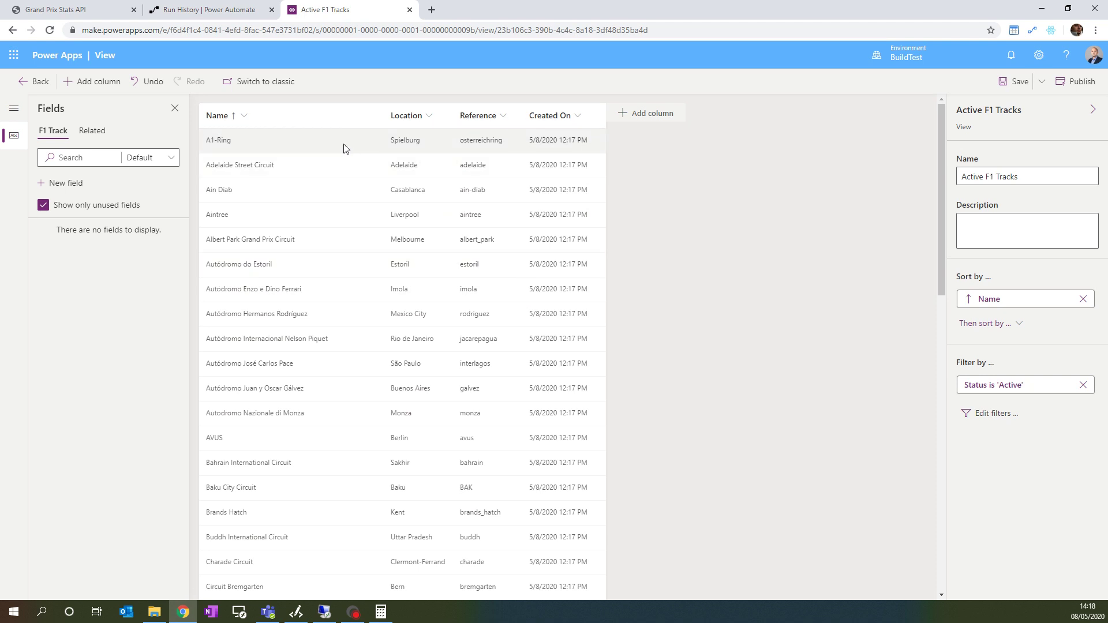
click(31, 84)
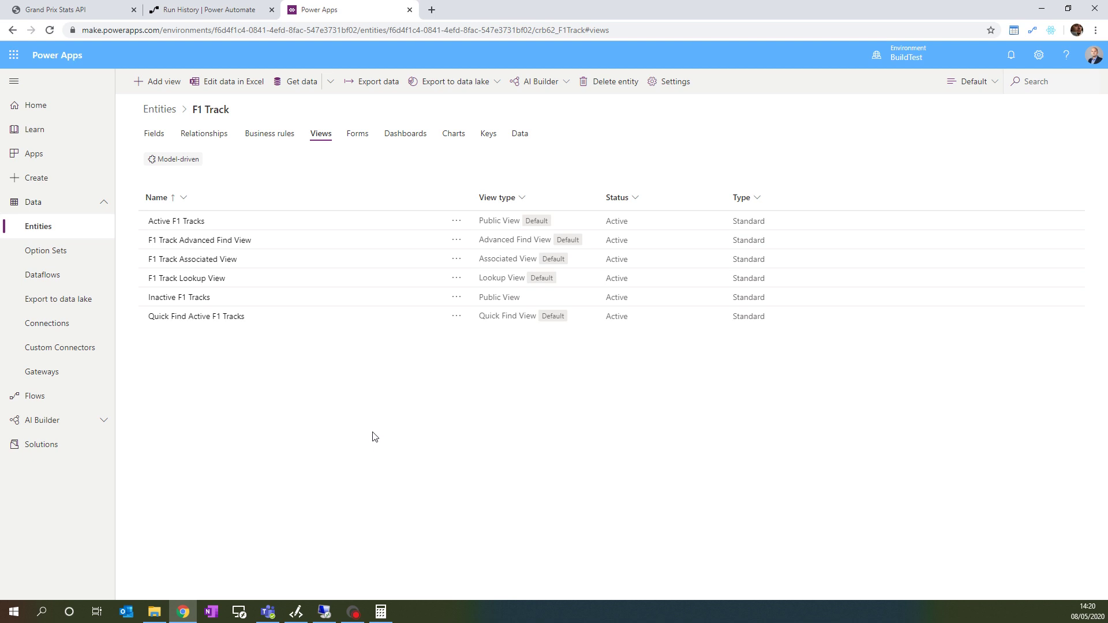
click(353, 614)
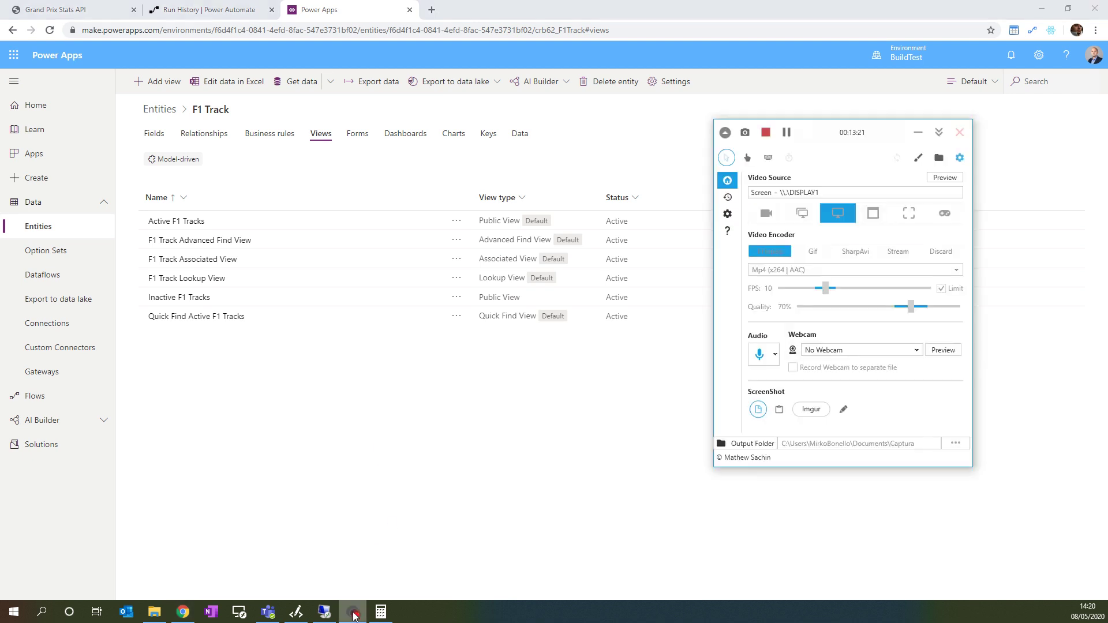